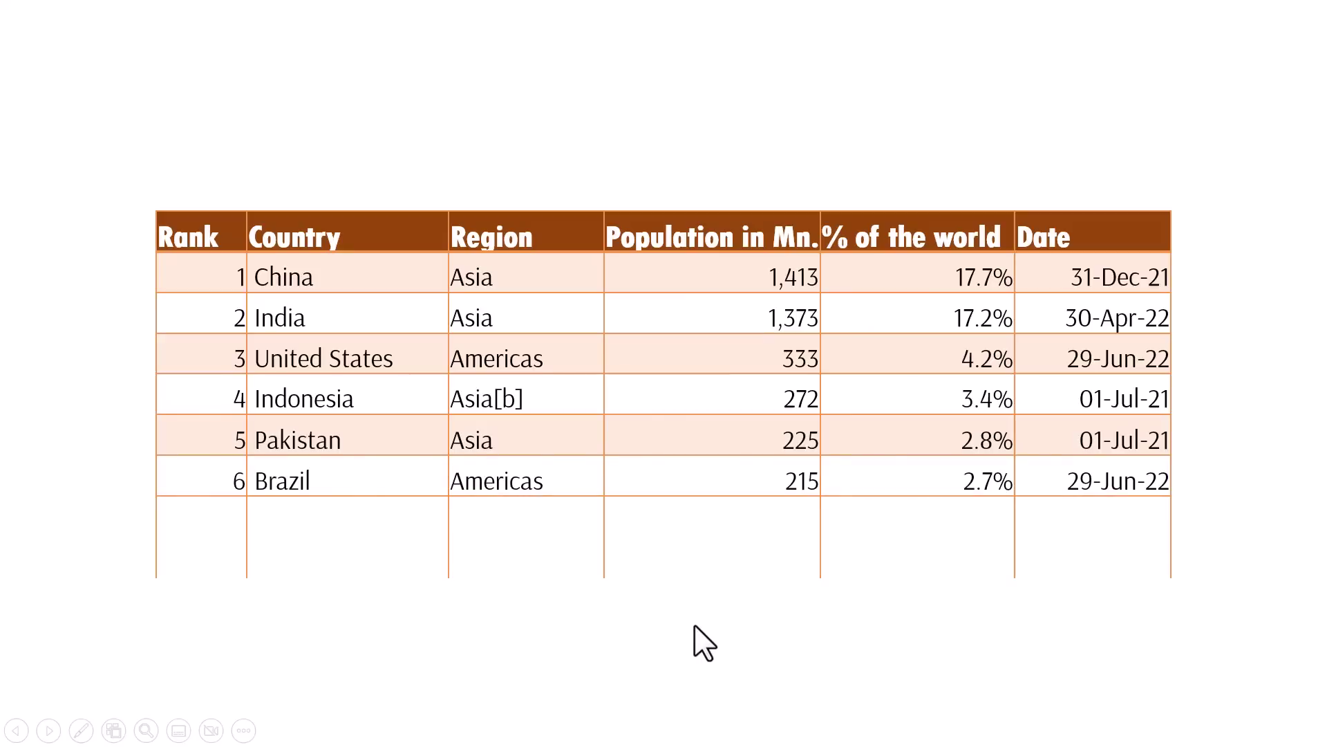
# - Reveal the final Nigeria and Bangladesh rows of the population table in the slide show
pyautogui.click(701, 625)
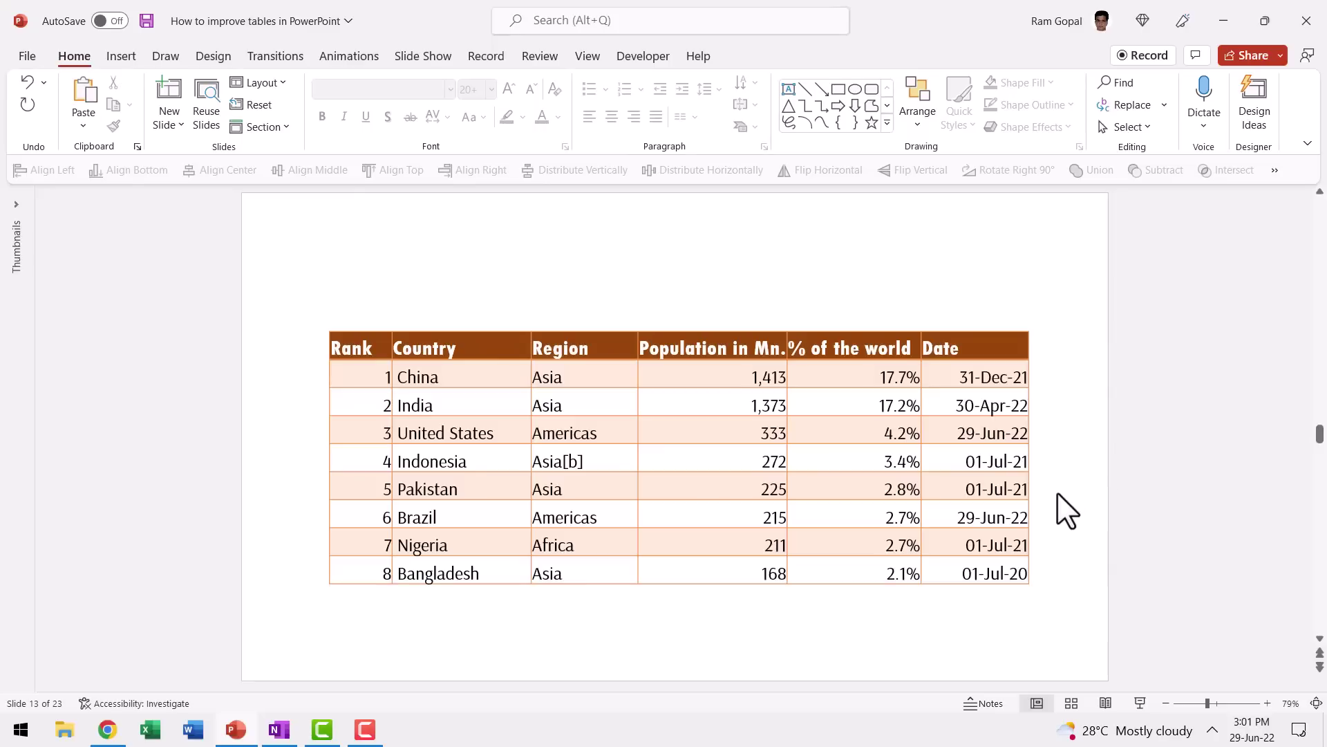
# - Cut the population table off slide 13
pyautogui.click(612, 333)
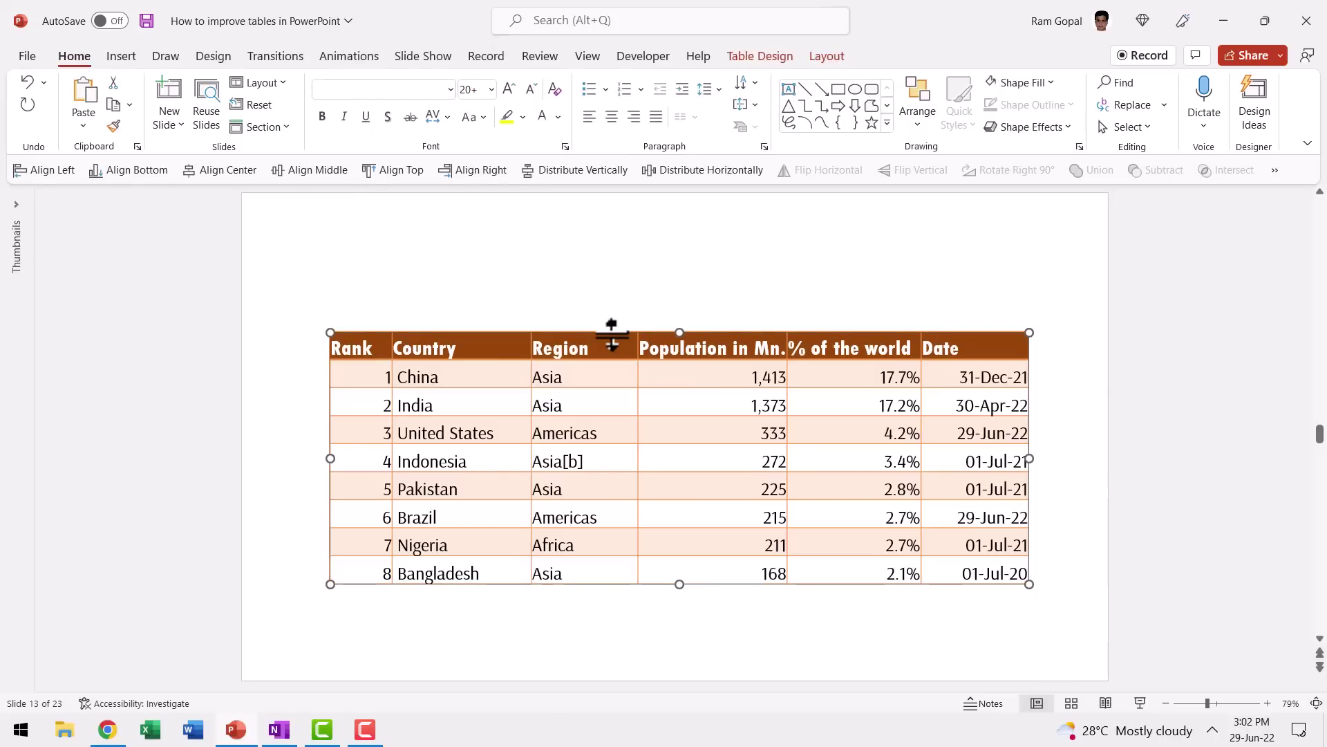
pyautogui.rightClick(612, 333)
pyautogui.click(667, 274)
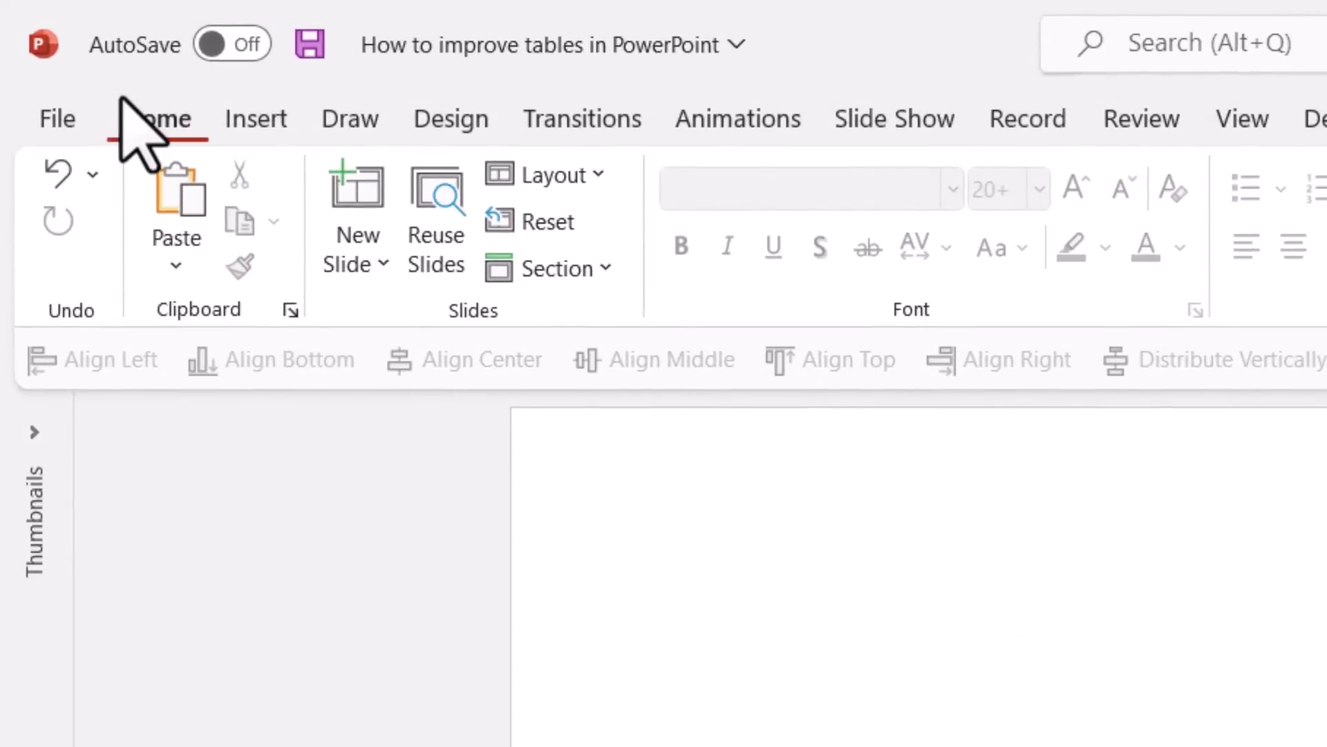
# - Paste the table back with Paste Special as a Picture (SVG)
pyautogui.click(174, 275)
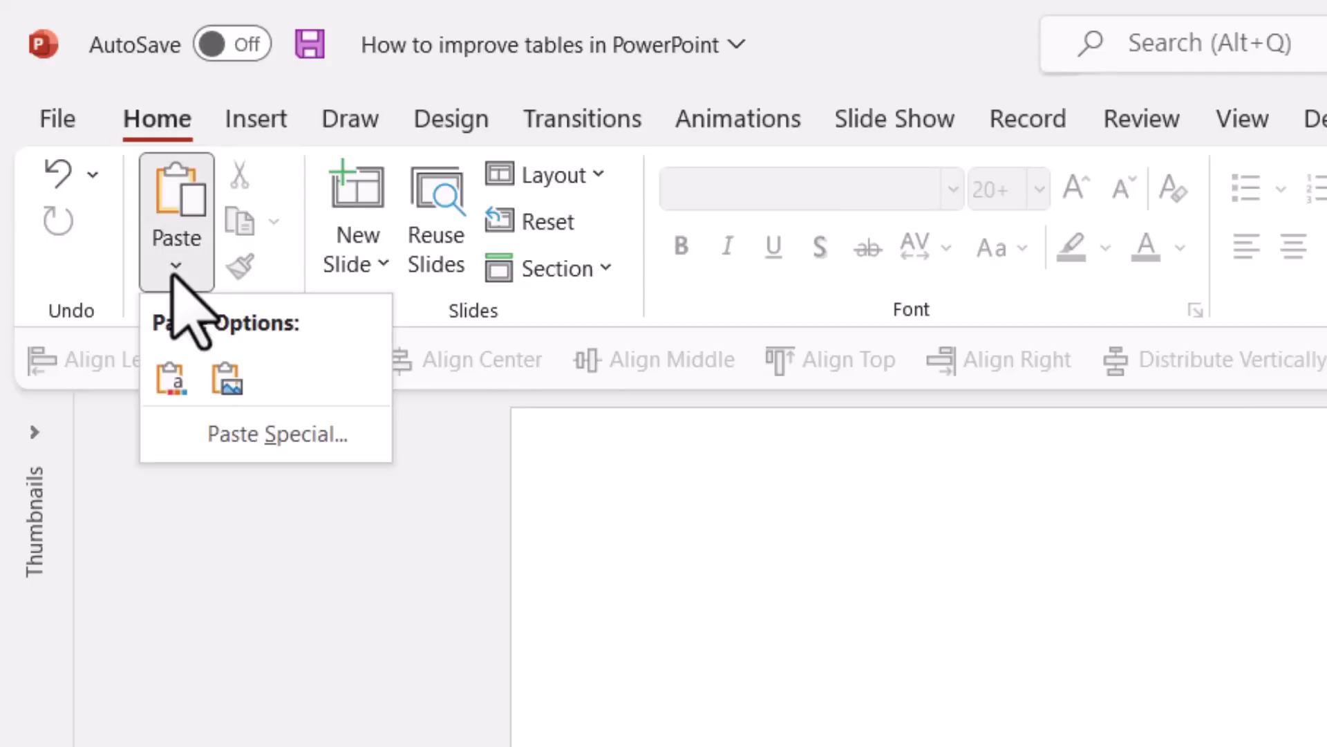
pyautogui.click(266, 433)
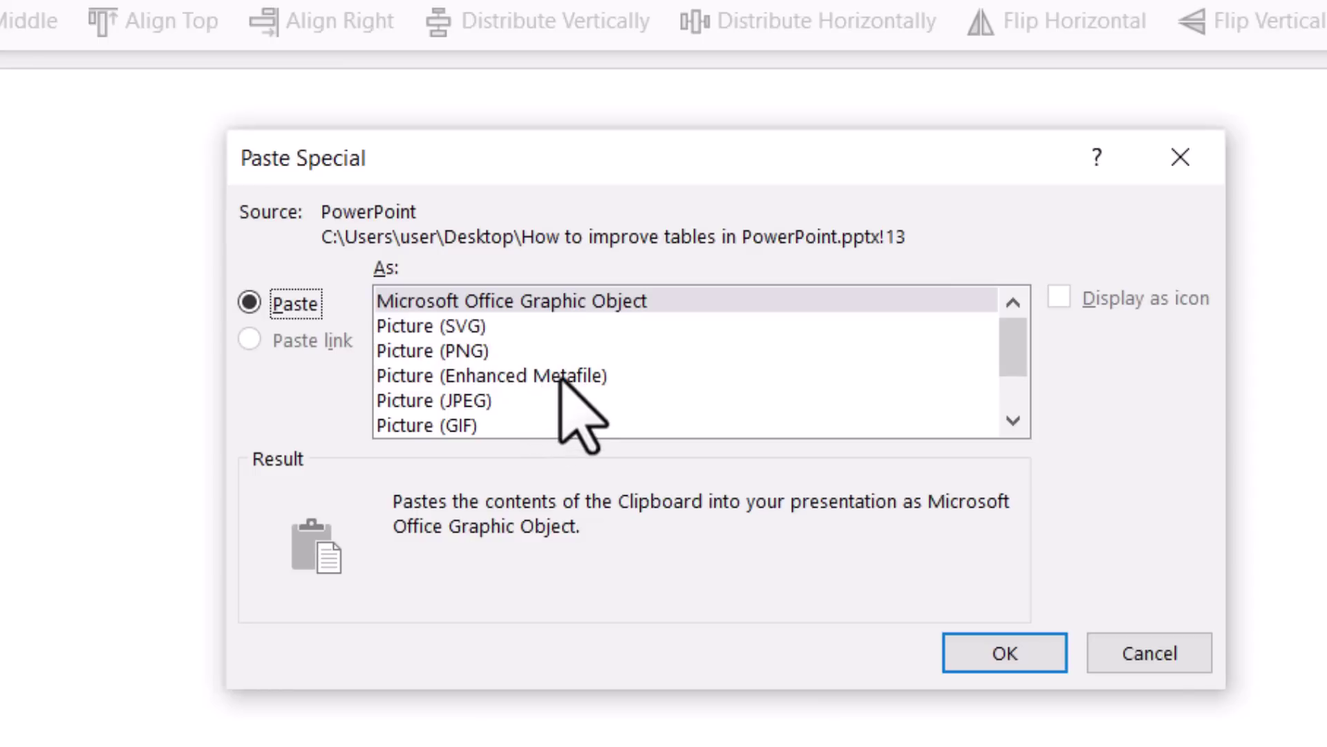
pyautogui.click(468, 330)
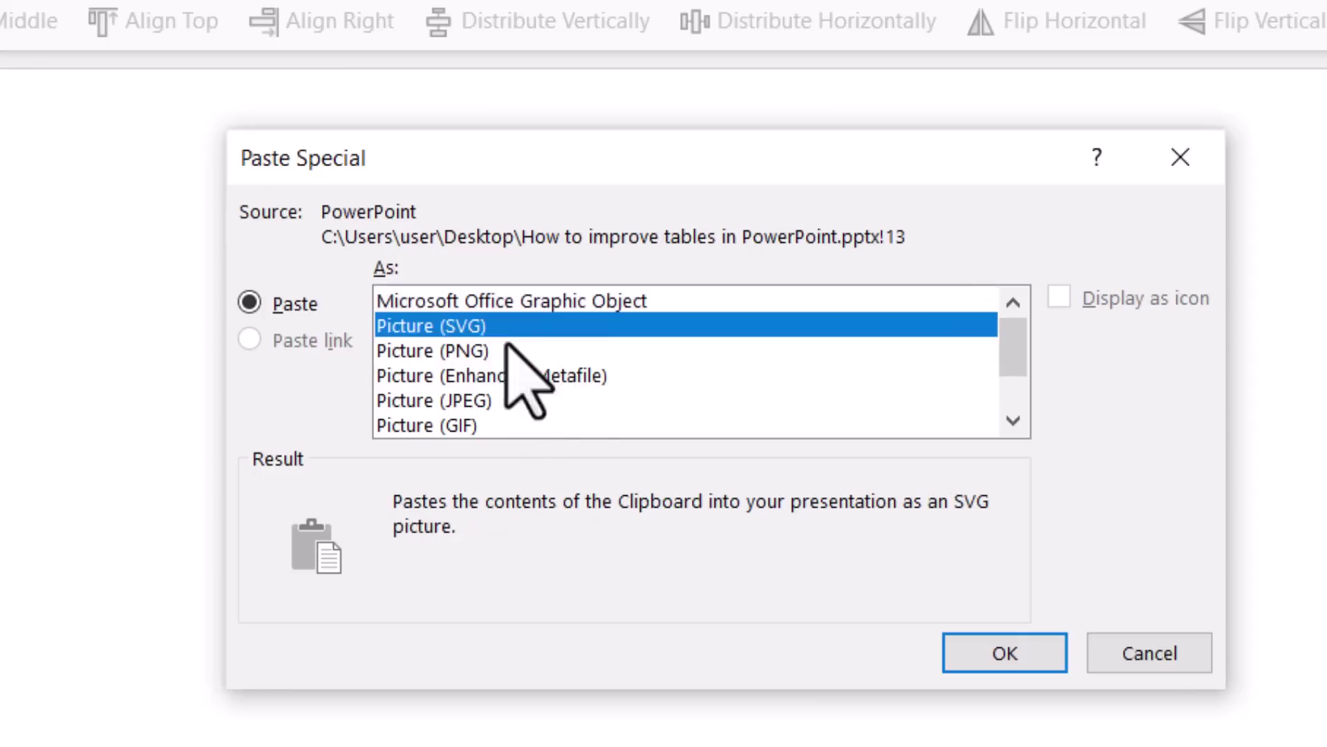
pyautogui.click(1001, 657)
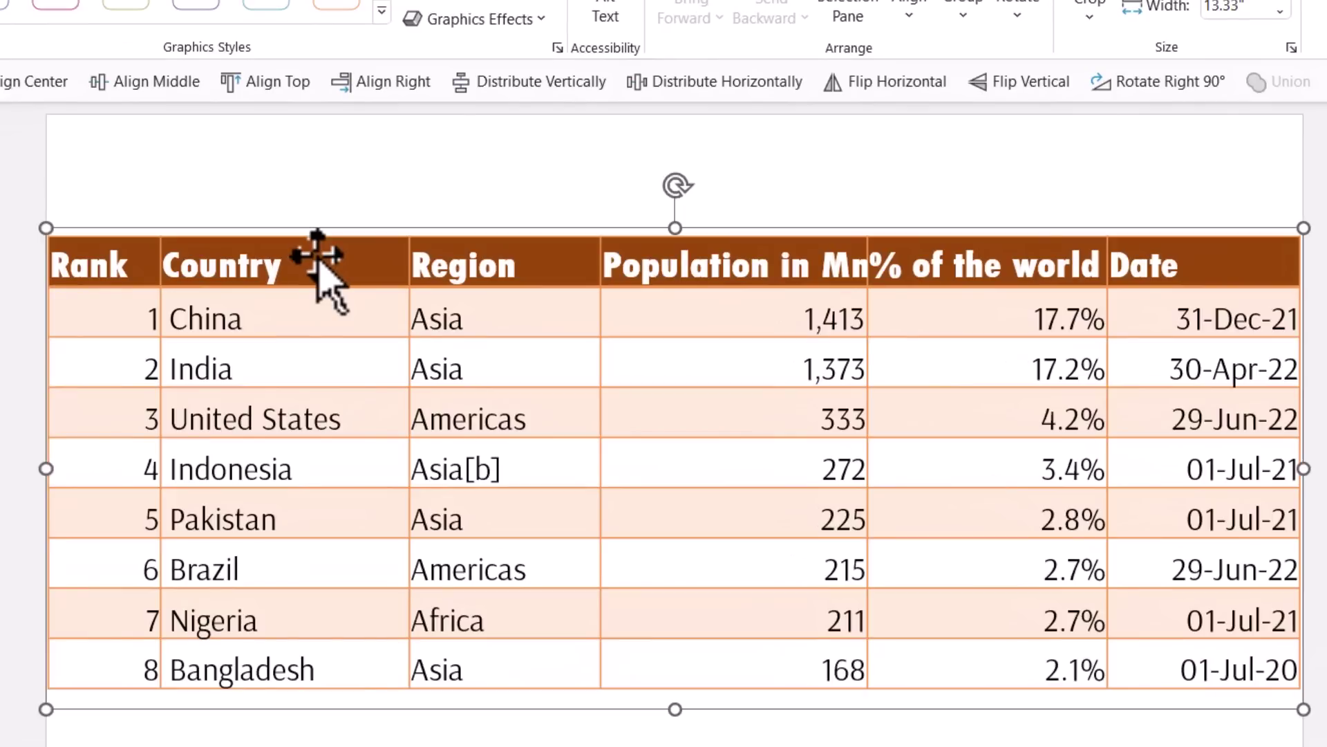
# - Ungroup the pasted SVG table graphic with Group > Ungroup
pyautogui.rightClick(317, 257)
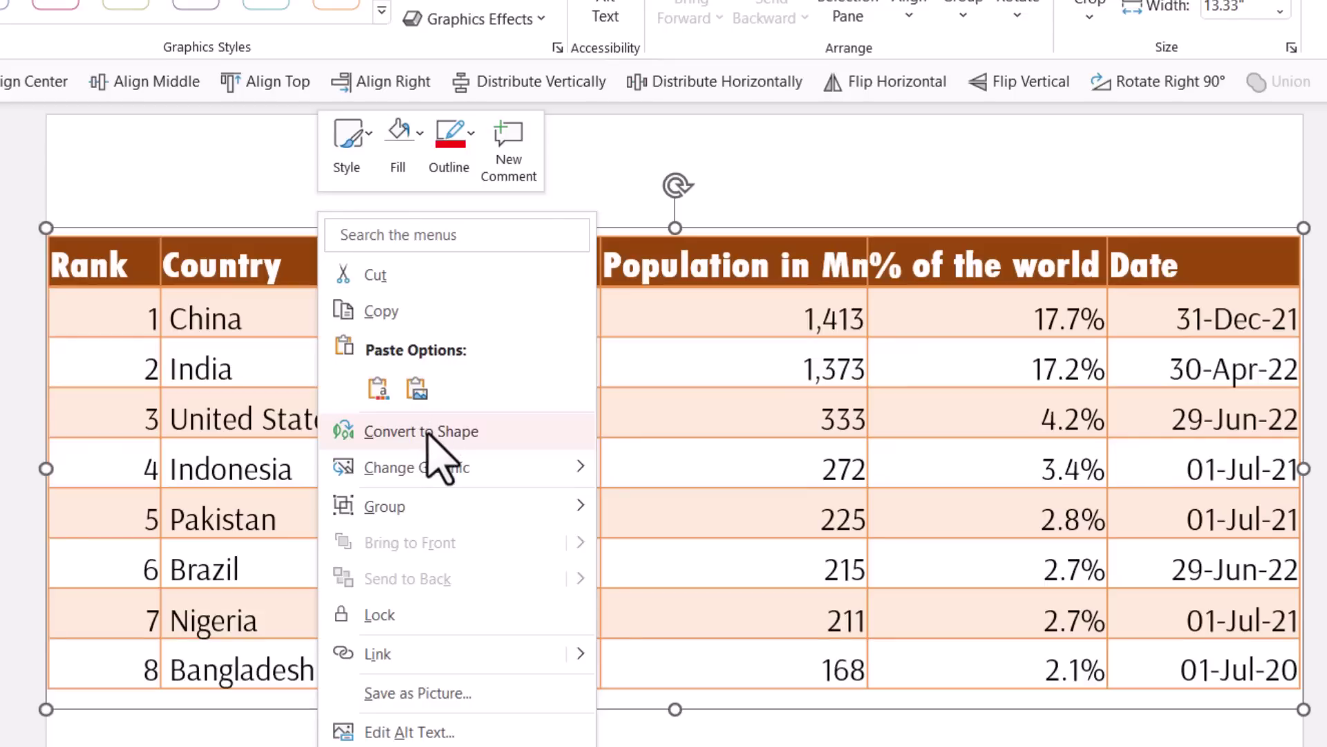
pyautogui.moveTo(428, 504)
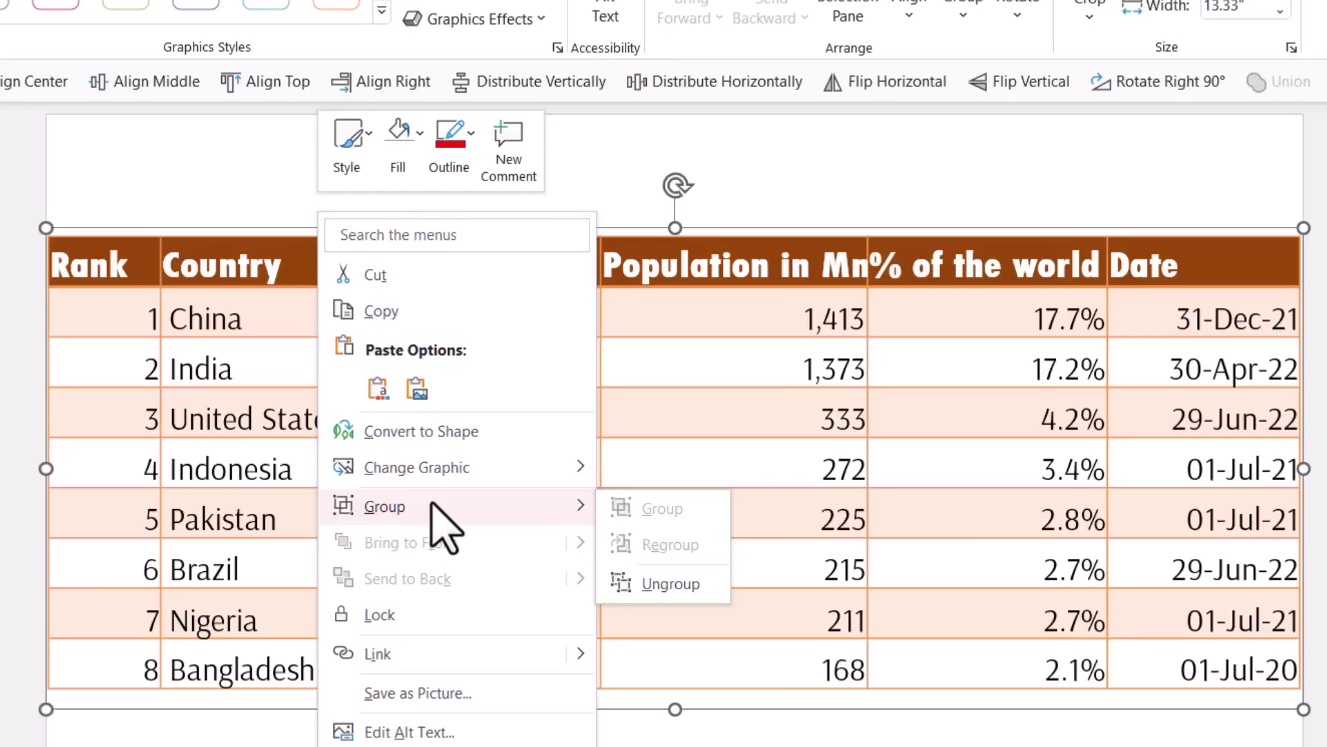
pyautogui.click(685, 584)
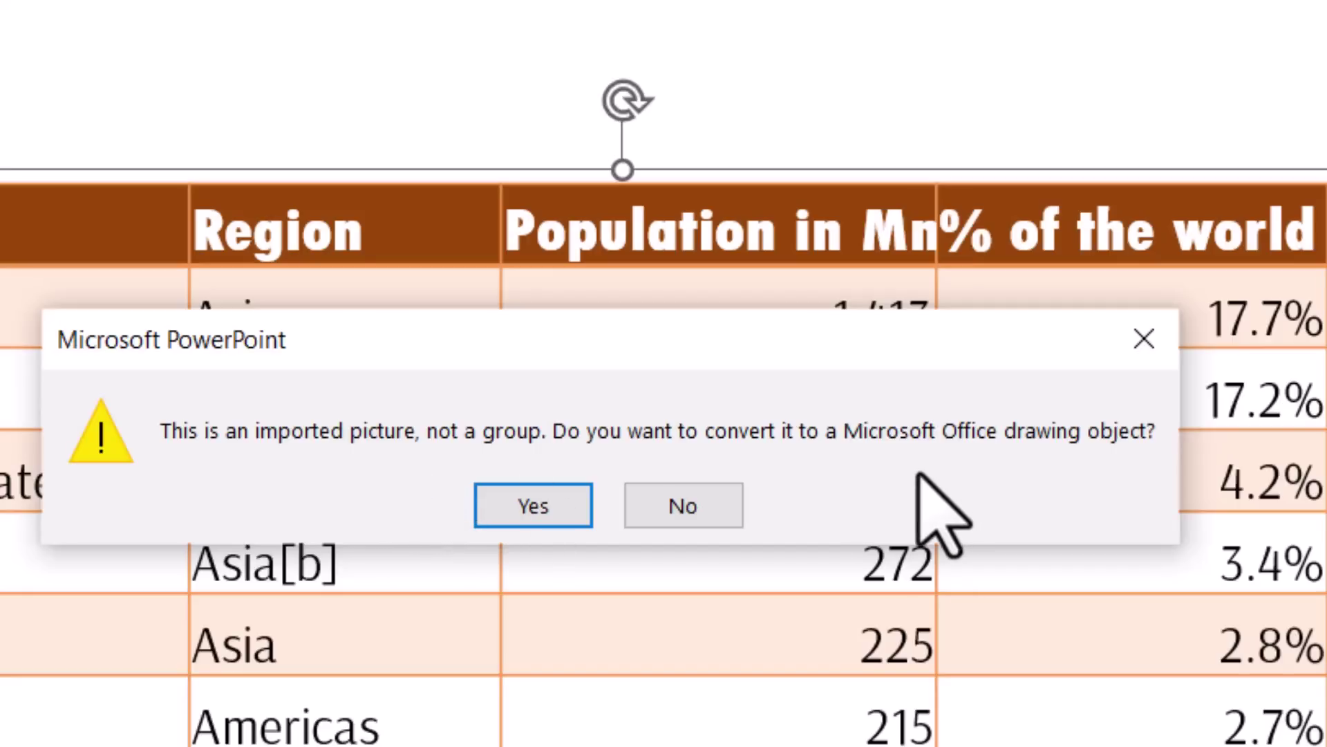
# - Convert the SVG to a drawing object and ungroup it into separate cell and text shapes
pyautogui.click(543, 502)
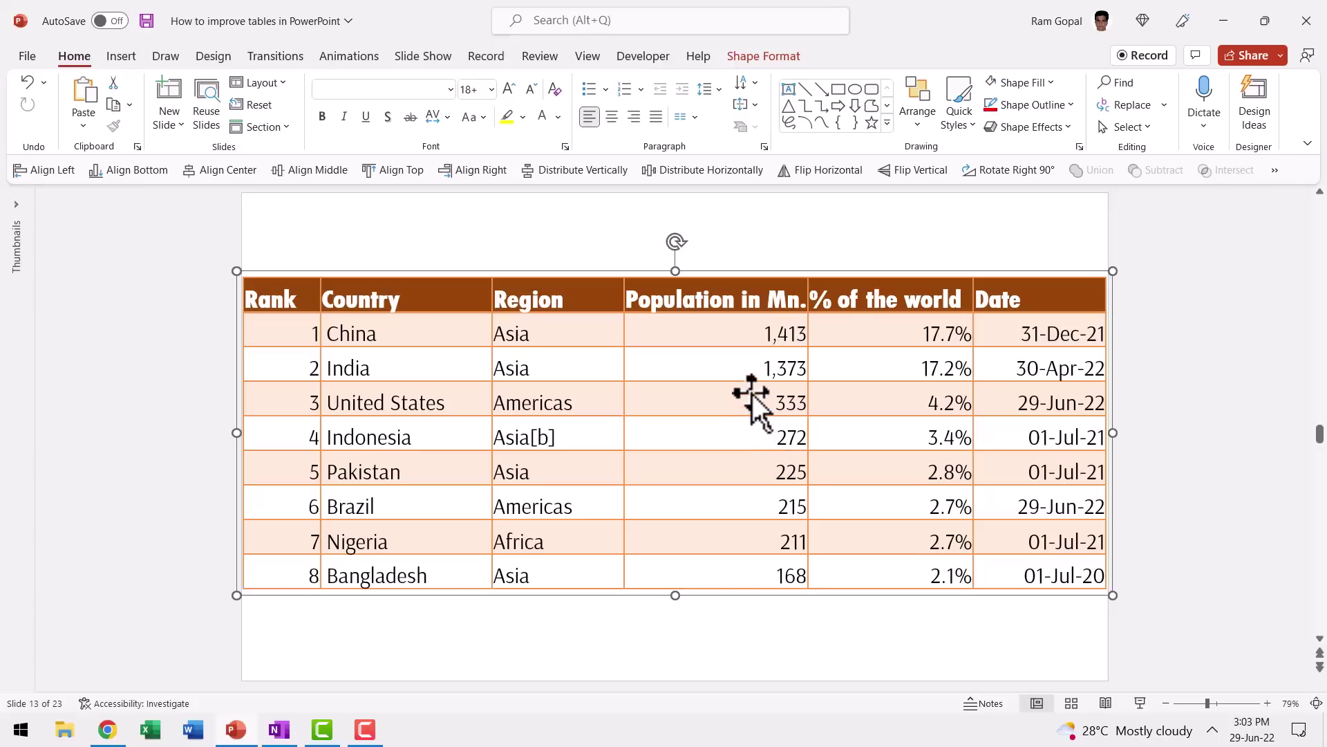
pyautogui.rightClick(651, 315)
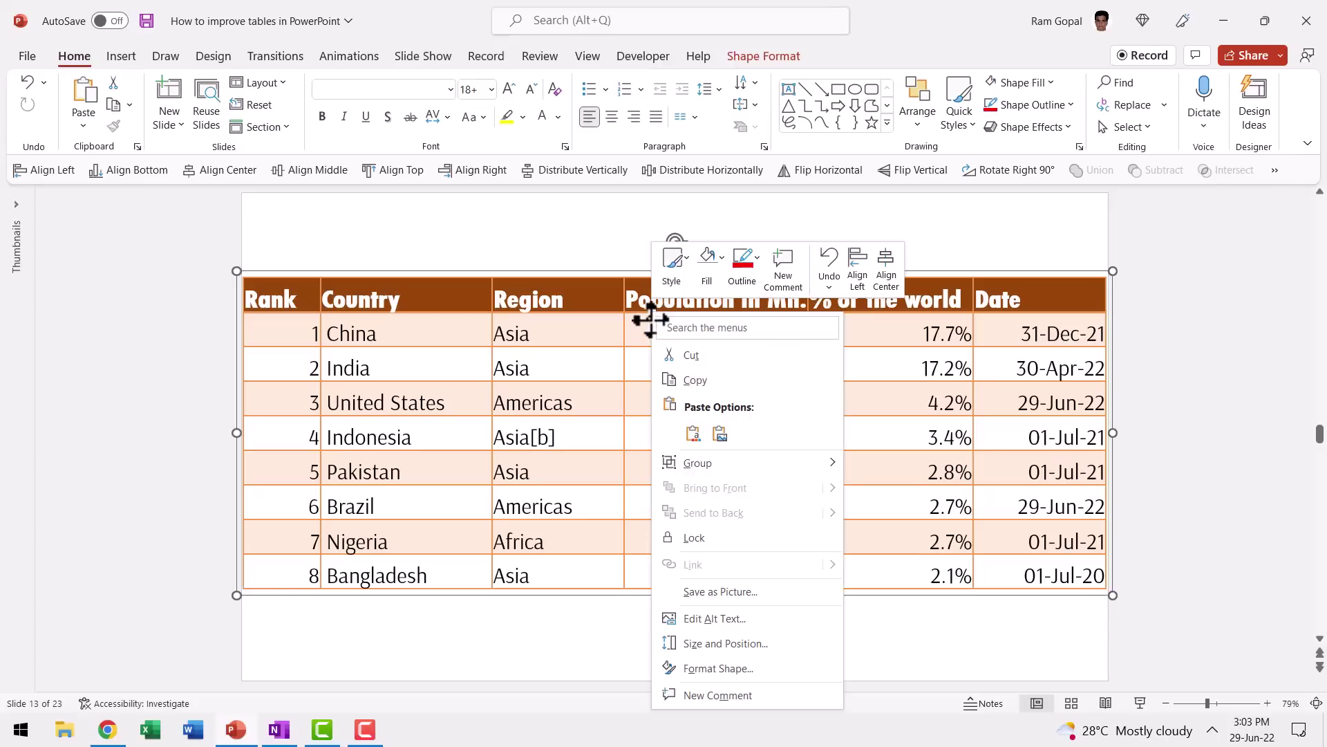
pyautogui.moveTo(708, 462)
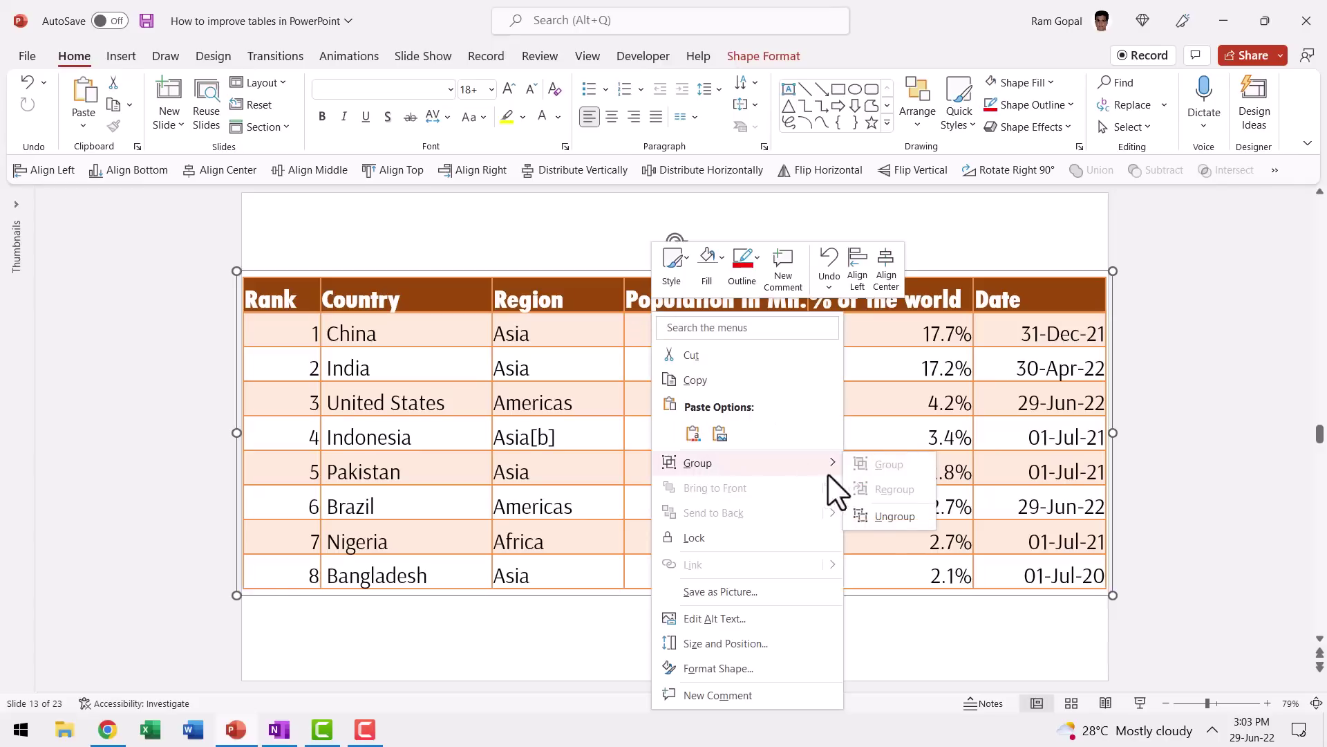
pyautogui.click(889, 515)
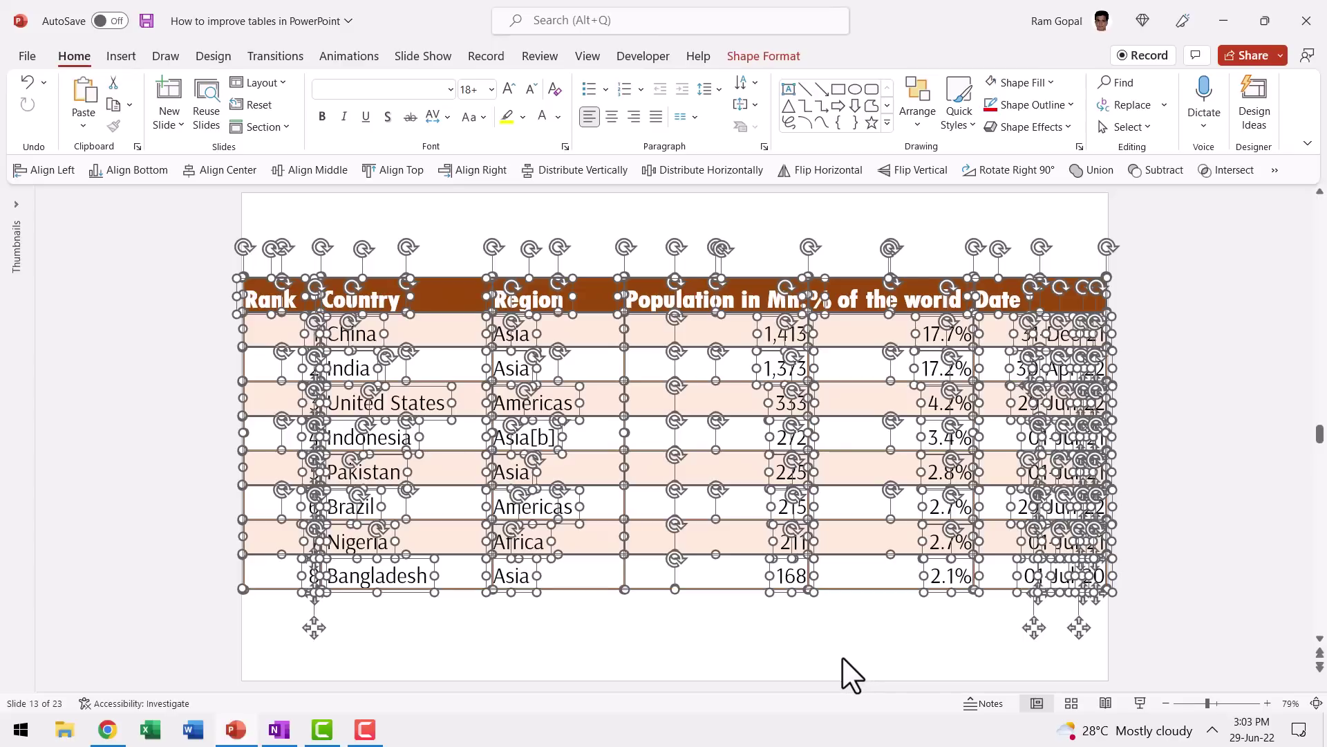
# - Group the China row's shapes and the India row's shapes into one object each
pyautogui.click(1176, 355)
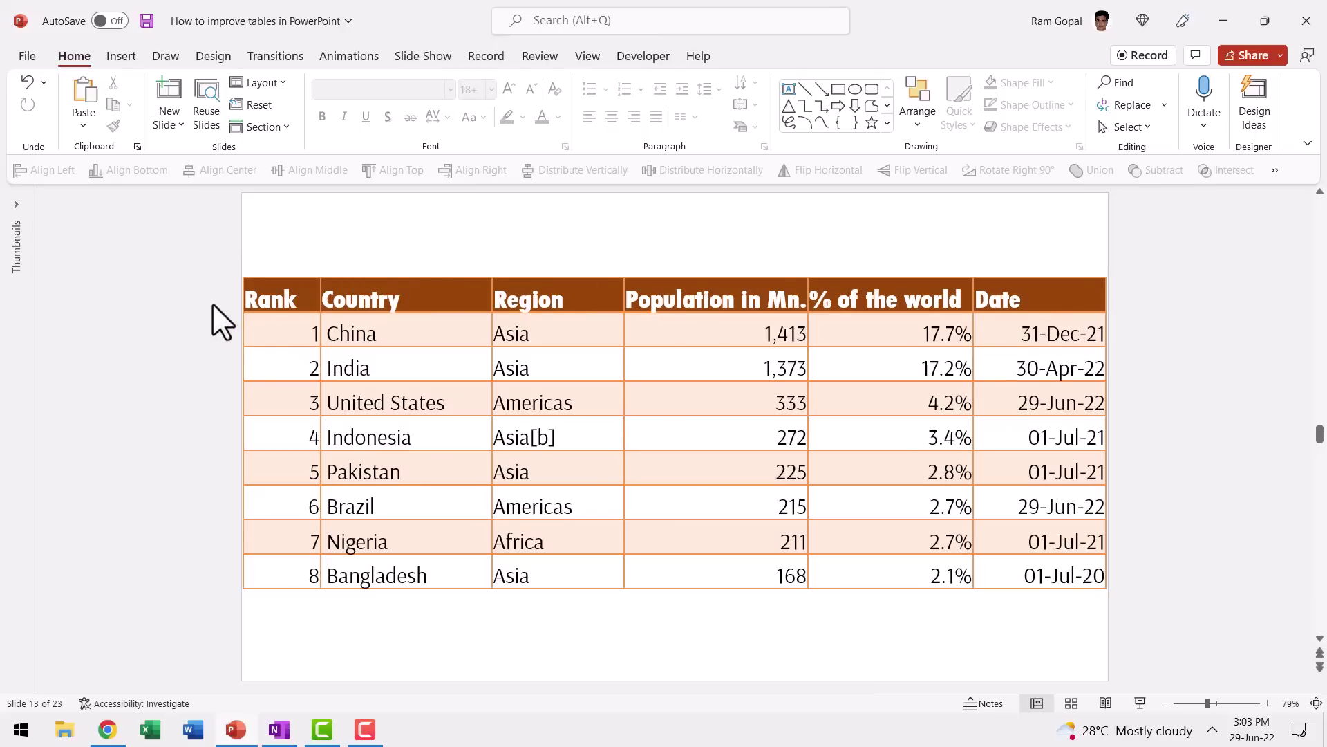
pyautogui.moveTo(213, 304); pyautogui.dragTo(1138, 357)
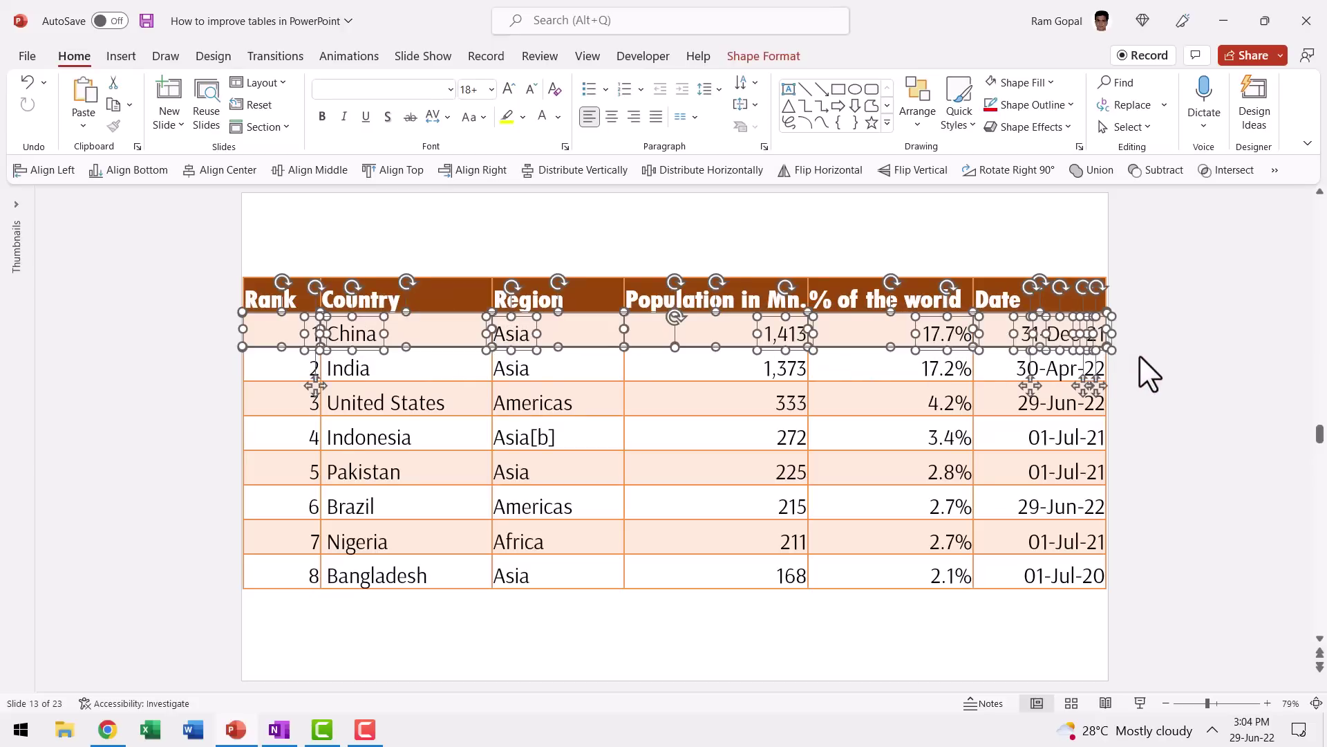
pyautogui.hotkey('ctrl', 'g')
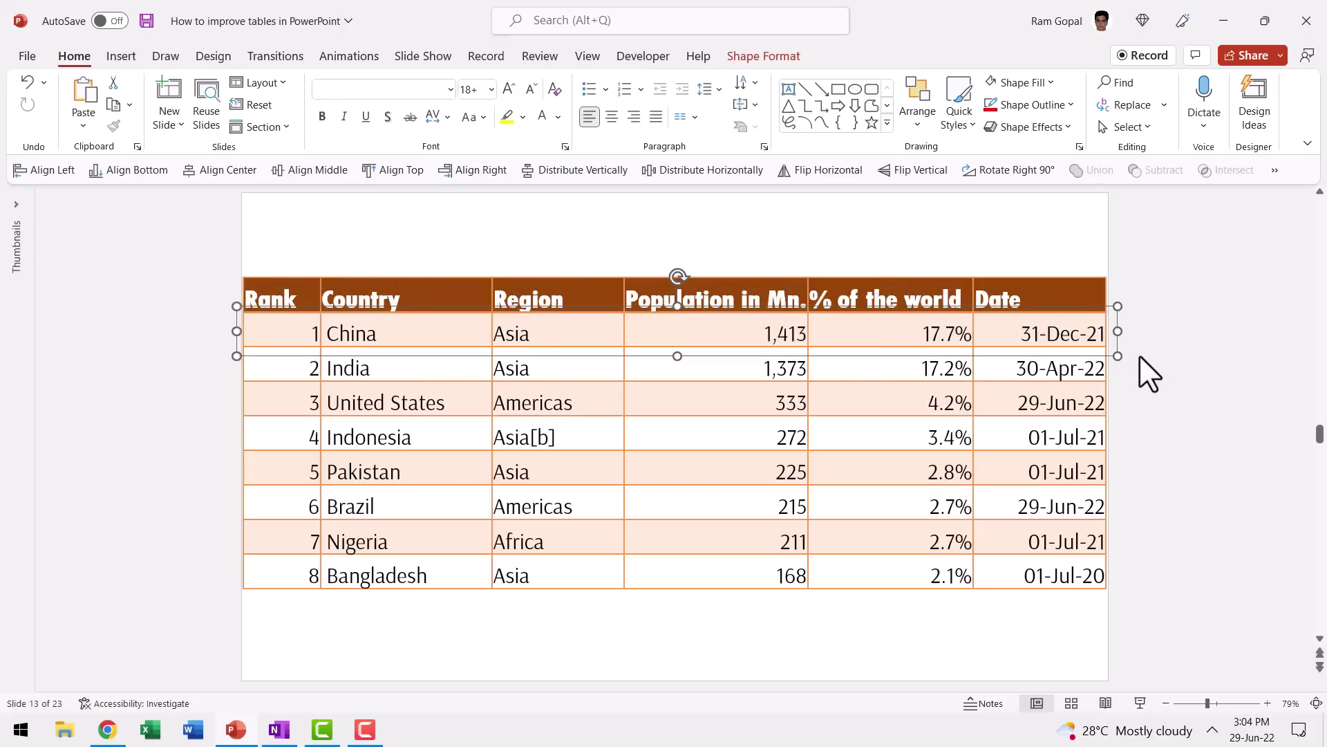
pyautogui.click(206, 326)
pyautogui.moveTo(206, 326); pyautogui.dragTo(1139, 392)
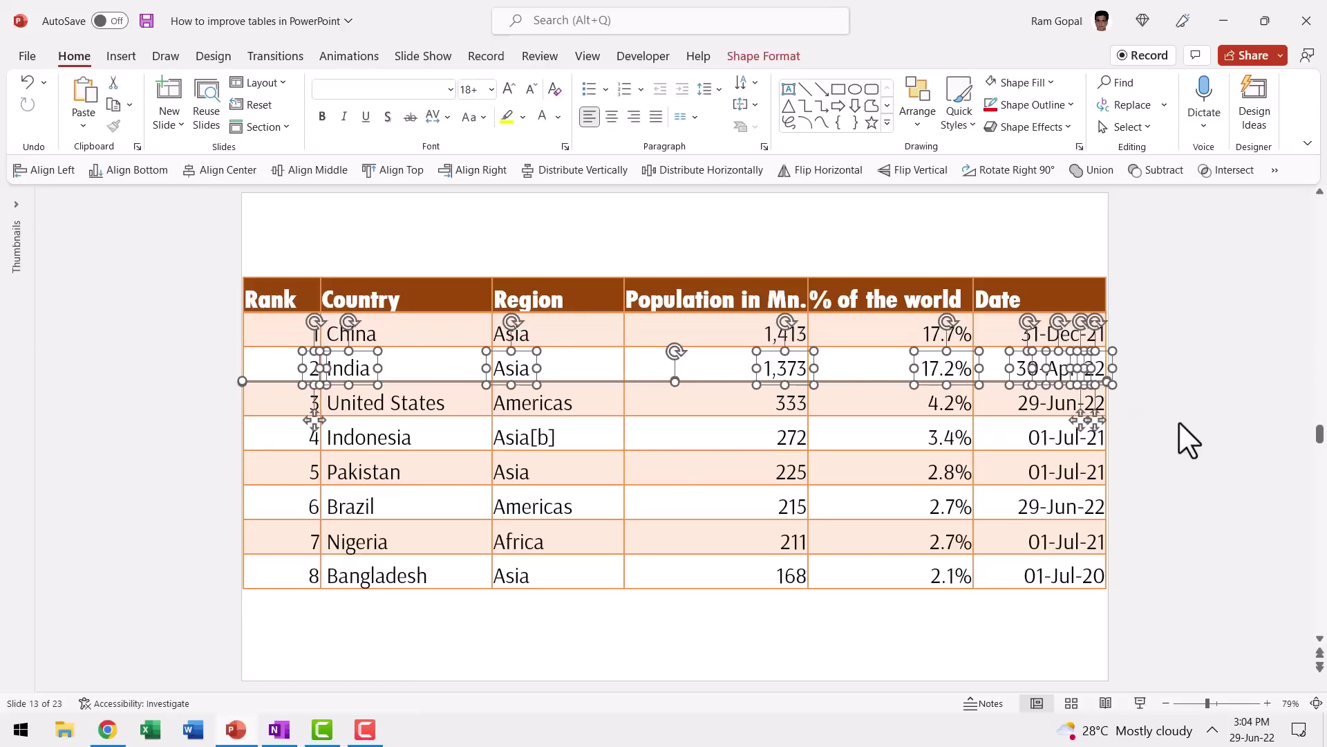
pyautogui.hotkey('ctrl', 'g')
# - Group the United States and Indonesia rows' shapes into one object per row
pyautogui.moveTo(211, 360); pyautogui.dragTo(1137, 438)
pyautogui.hotkey('ctrl', 'g')
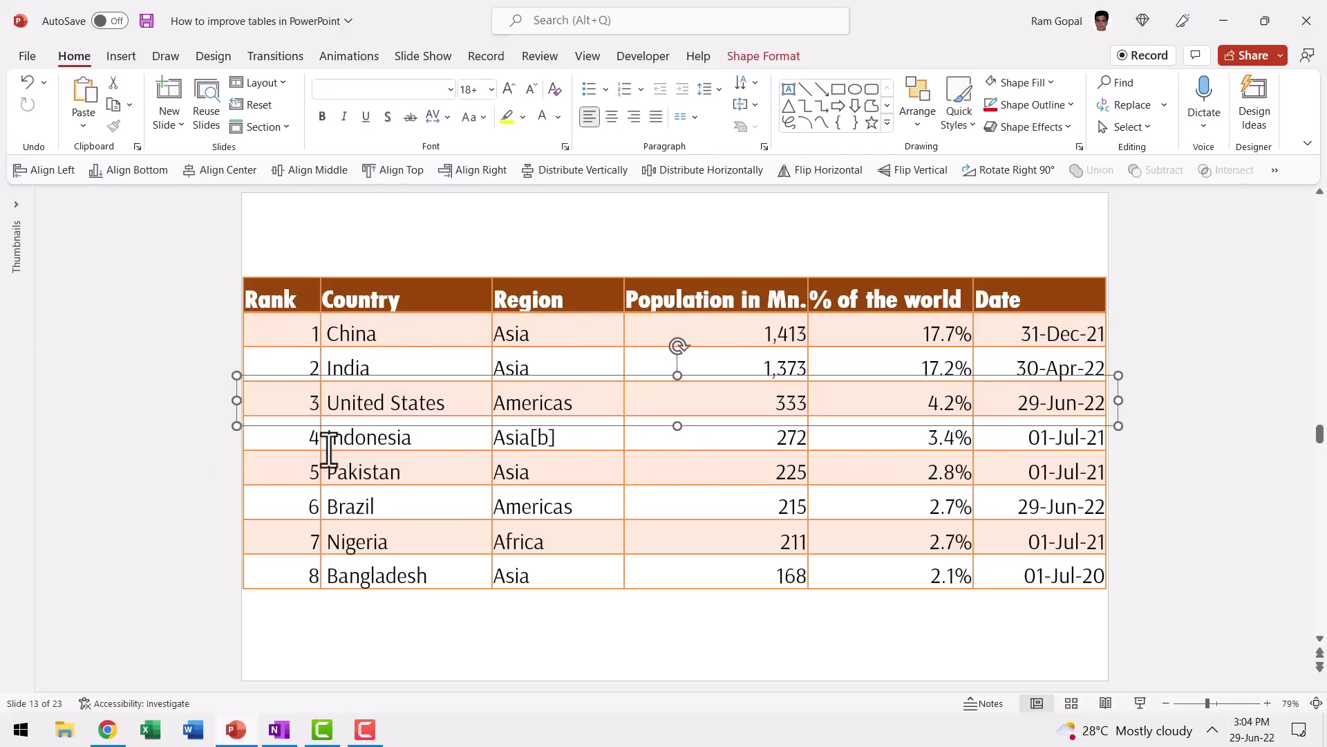
pyautogui.click(219, 413)
pyautogui.moveTo(213, 394); pyautogui.dragTo(1122, 462)
pyautogui.hotkey('ctrl', 'g')
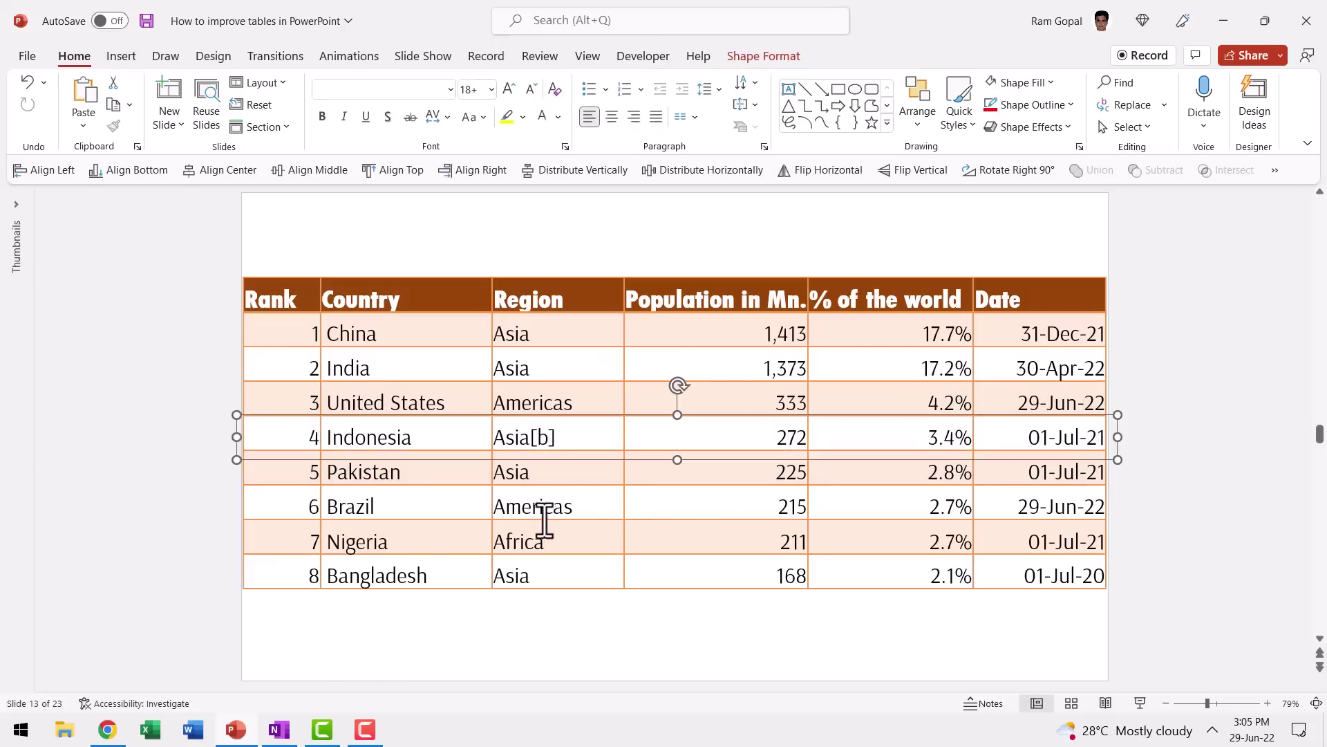
pyautogui.click(1162, 624)
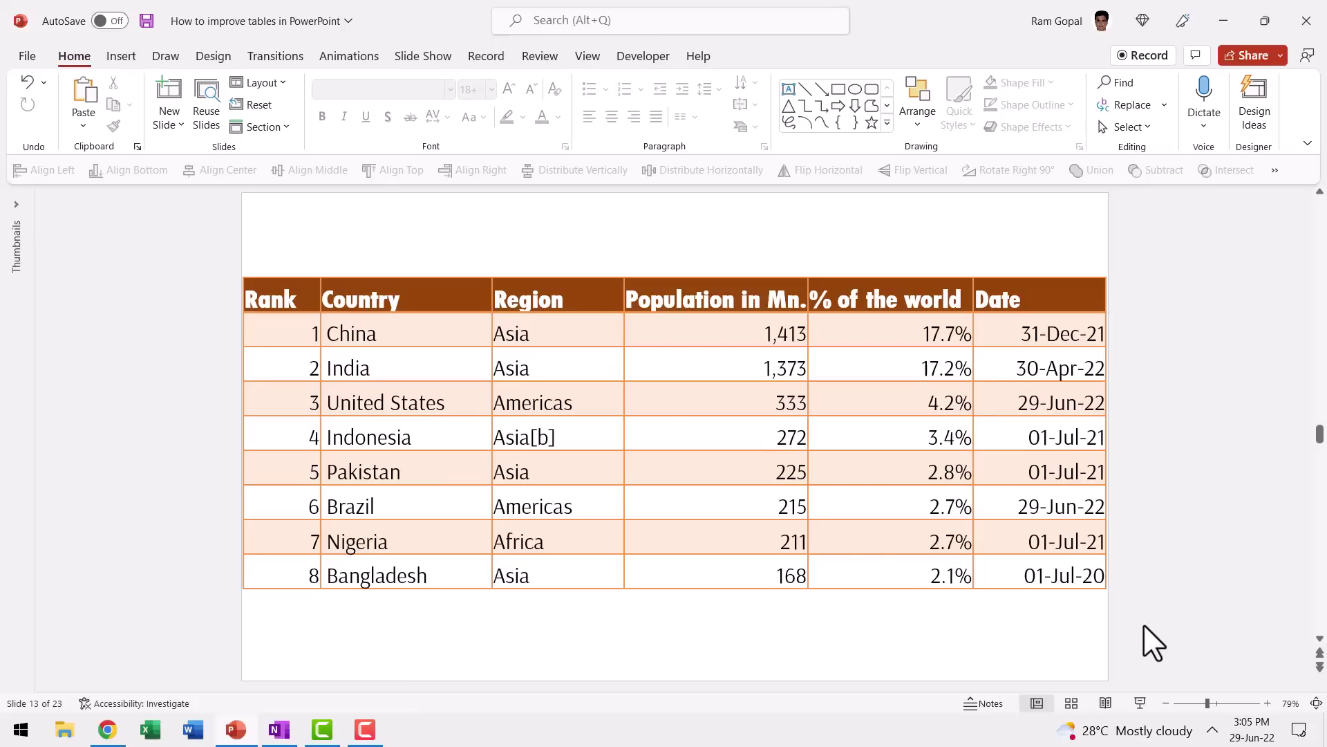
# - Select all eight grouped row shapes, China through Bangladesh, at once
pyautogui.click(285, 330)
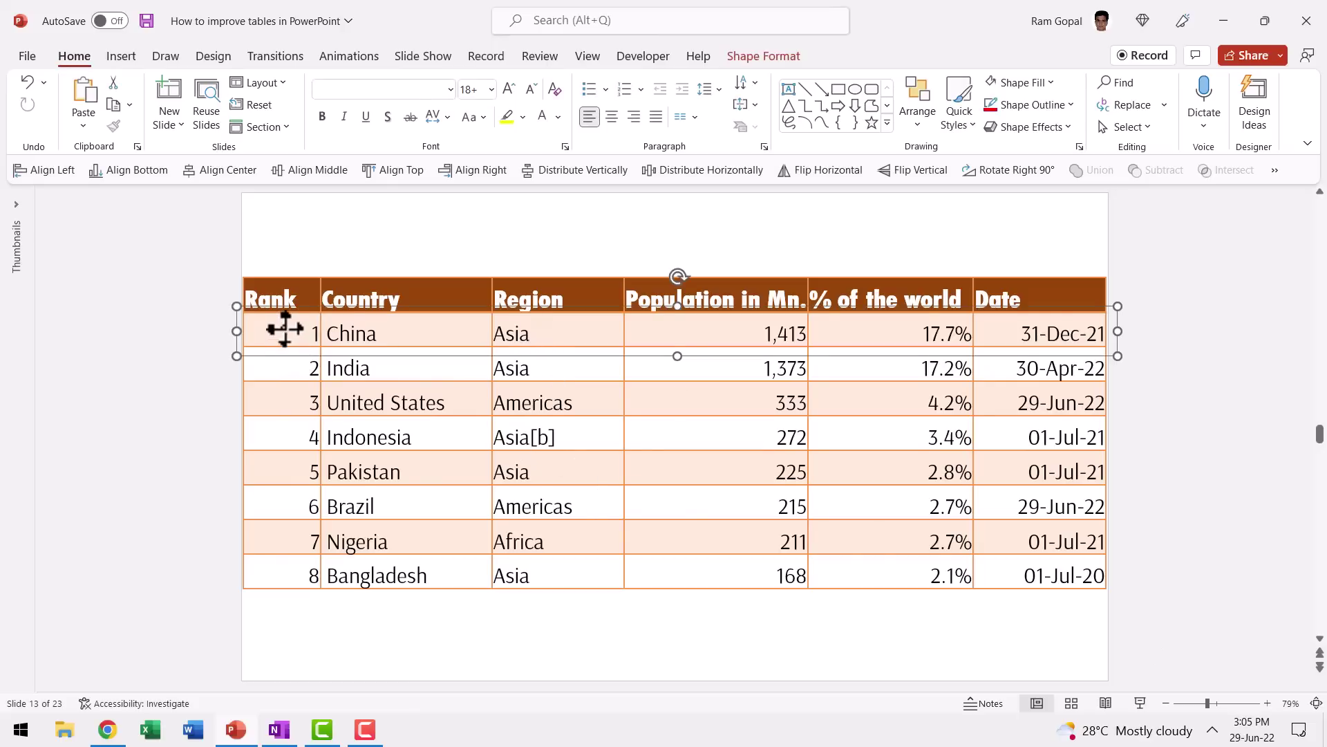
pyautogui.keyDown('shift'); pyautogui.click(305, 370); pyautogui.keyUp('shift')
pyautogui.keyDown('shift'); pyautogui.click(300, 405); pyautogui.keyUp('shift')
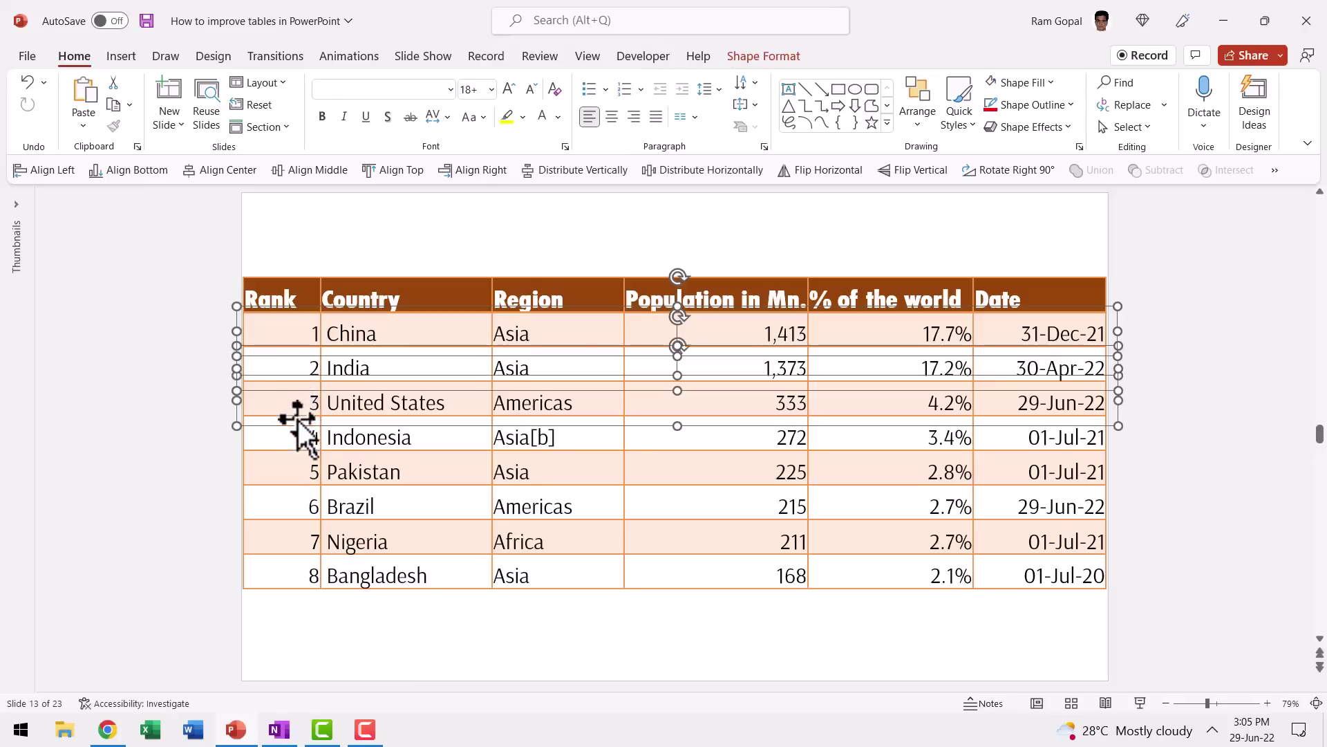
pyautogui.keyDown('shift'); pyautogui.click(300, 437); pyautogui.keyUp('shift')
pyautogui.keyDown('shift'); pyautogui.click(297, 475); pyautogui.keyUp('shift')
pyautogui.keyDown('shift'); pyautogui.click(297, 510); pyautogui.keyUp('shift')
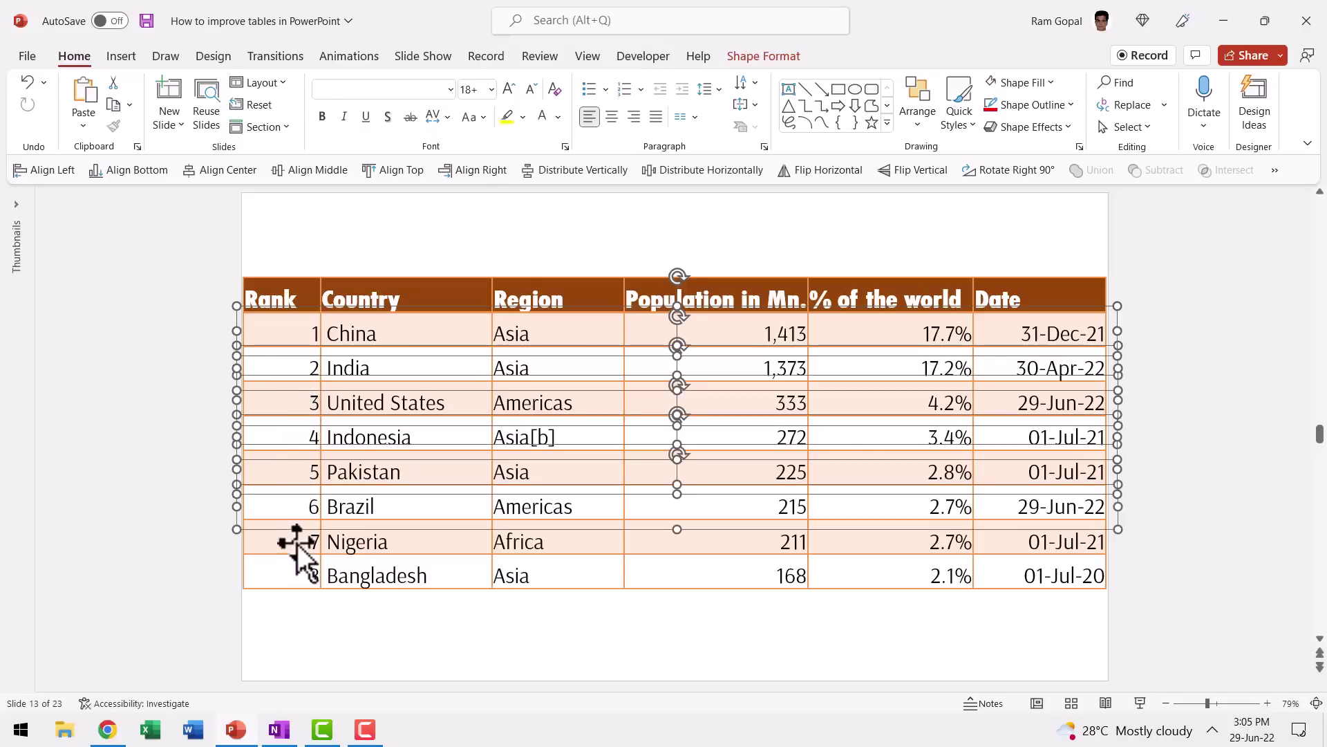
pyautogui.keyDown('shift'); pyautogui.click(297, 543); pyautogui.keyUp('shift')
pyautogui.keyDown('shift'); pyautogui.click(300, 579); pyautogui.keyUp('shift')
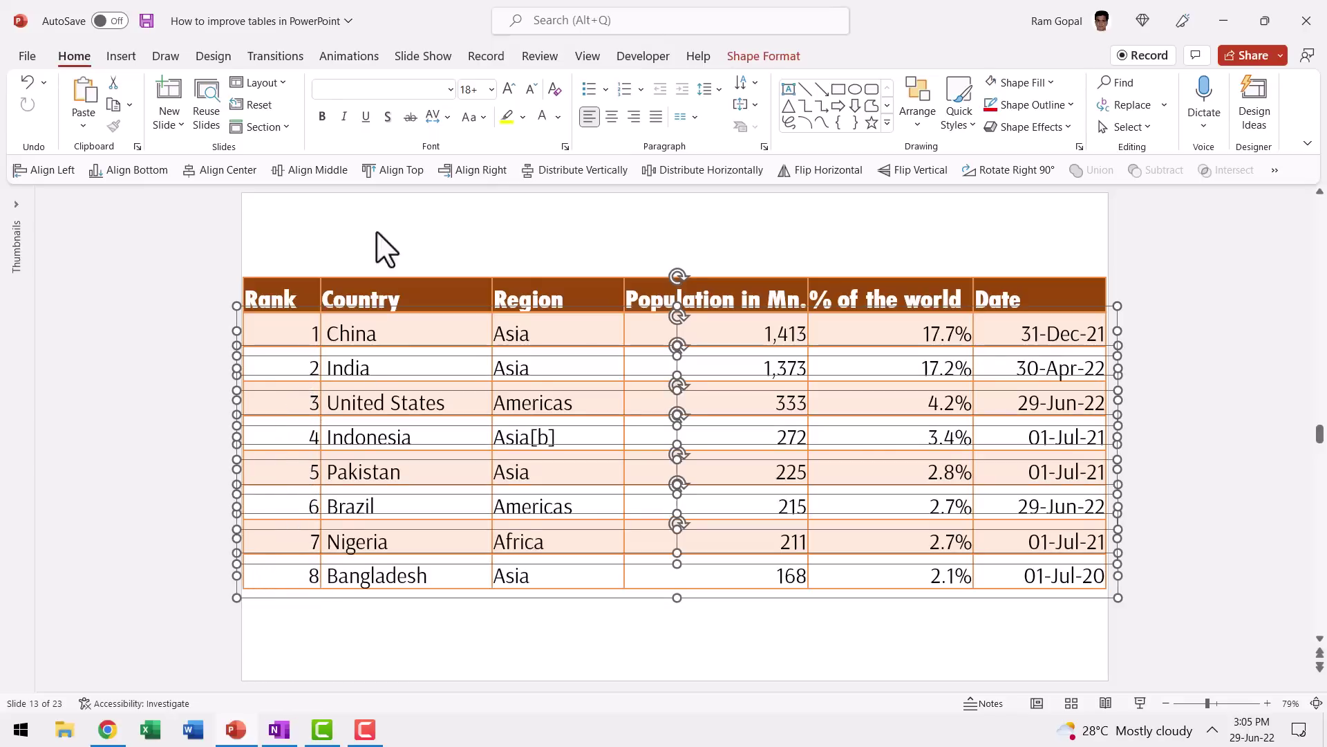
pyautogui.click(360, 53)
# - Give the row shapes a Wipe entrance from the left, starting on click
pyautogui.click(537, 114)
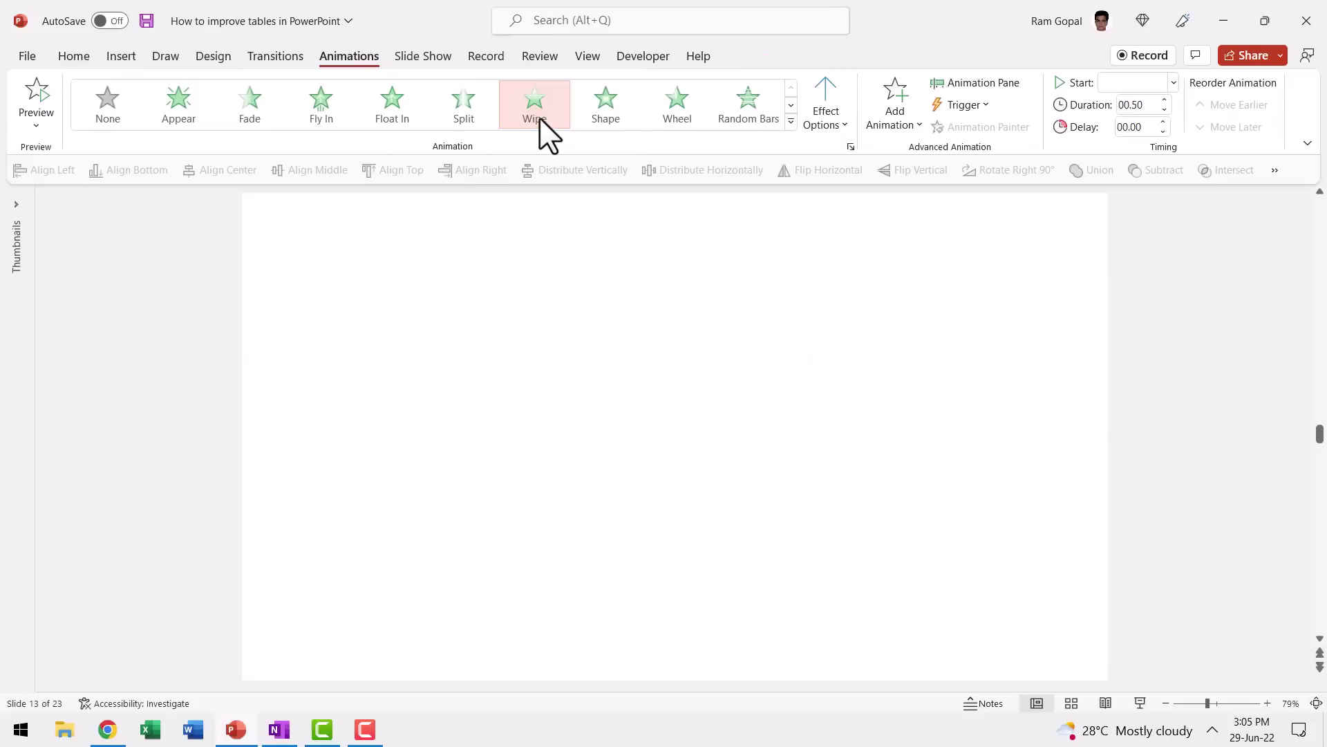
pyautogui.click(824, 104)
pyautogui.click(870, 228)
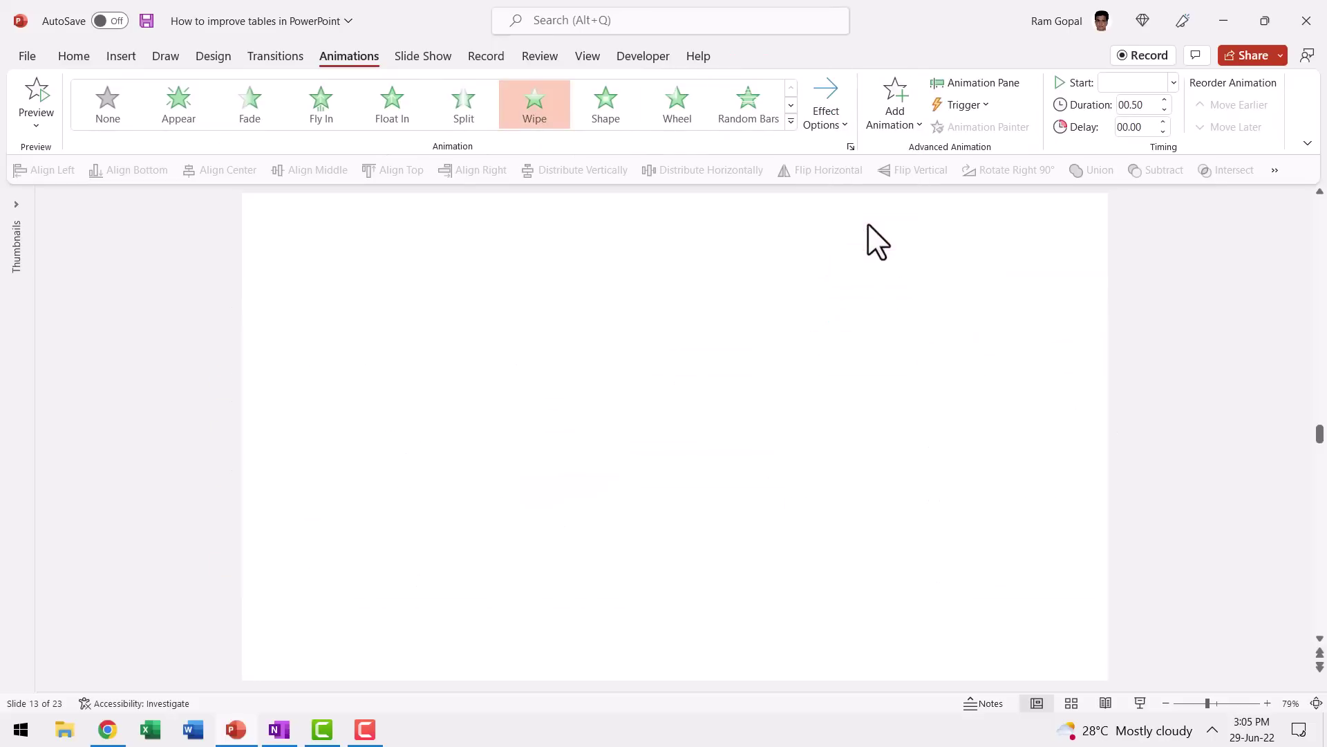
pyautogui.click(1149, 83)
pyautogui.click(1140, 107)
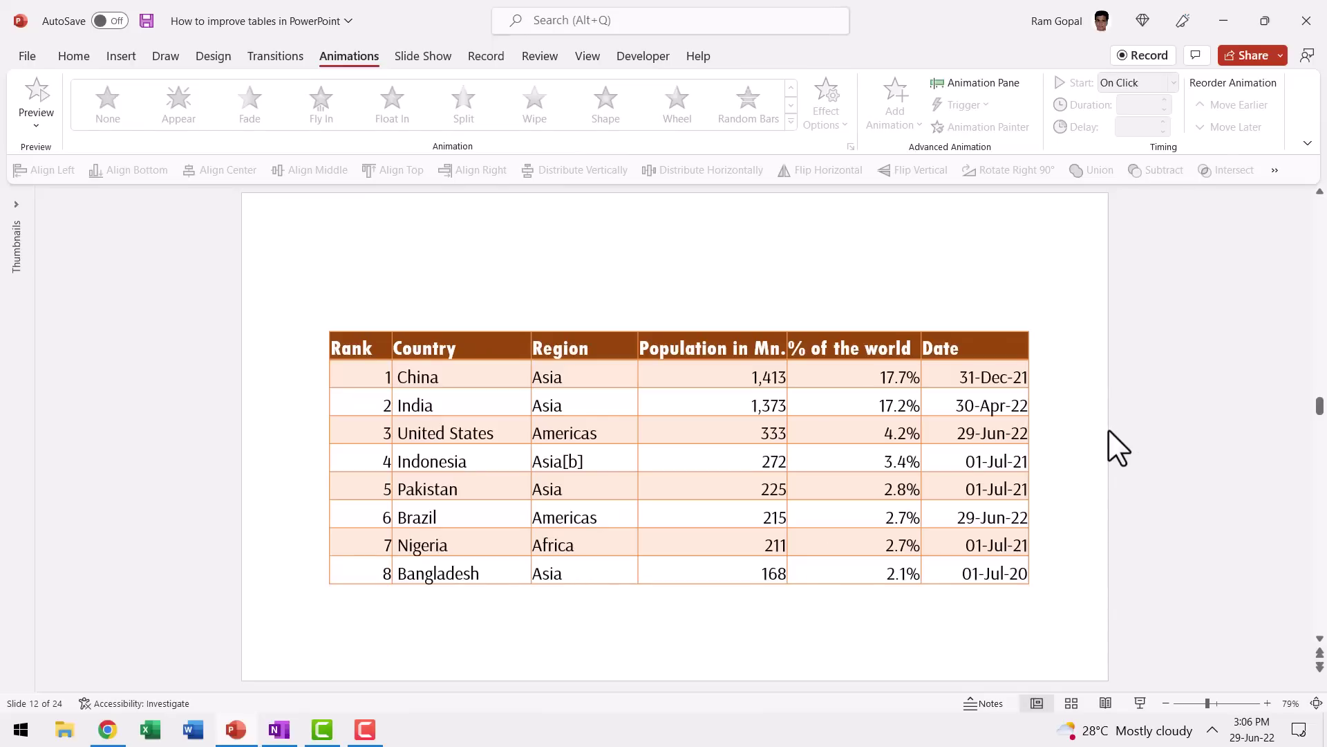
# - Draw a white, outline-free rectangle covering the China row on slide 12
pyautogui.click(75, 57)
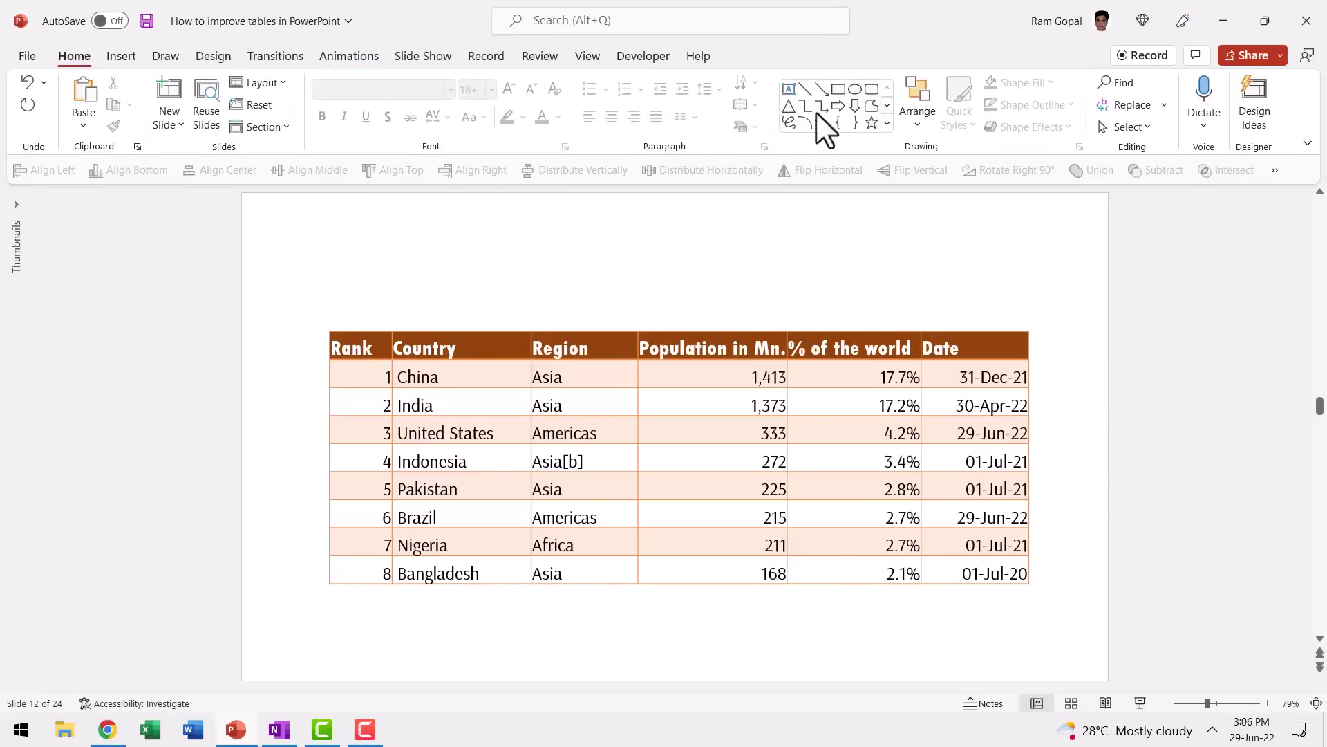
pyautogui.click(836, 89)
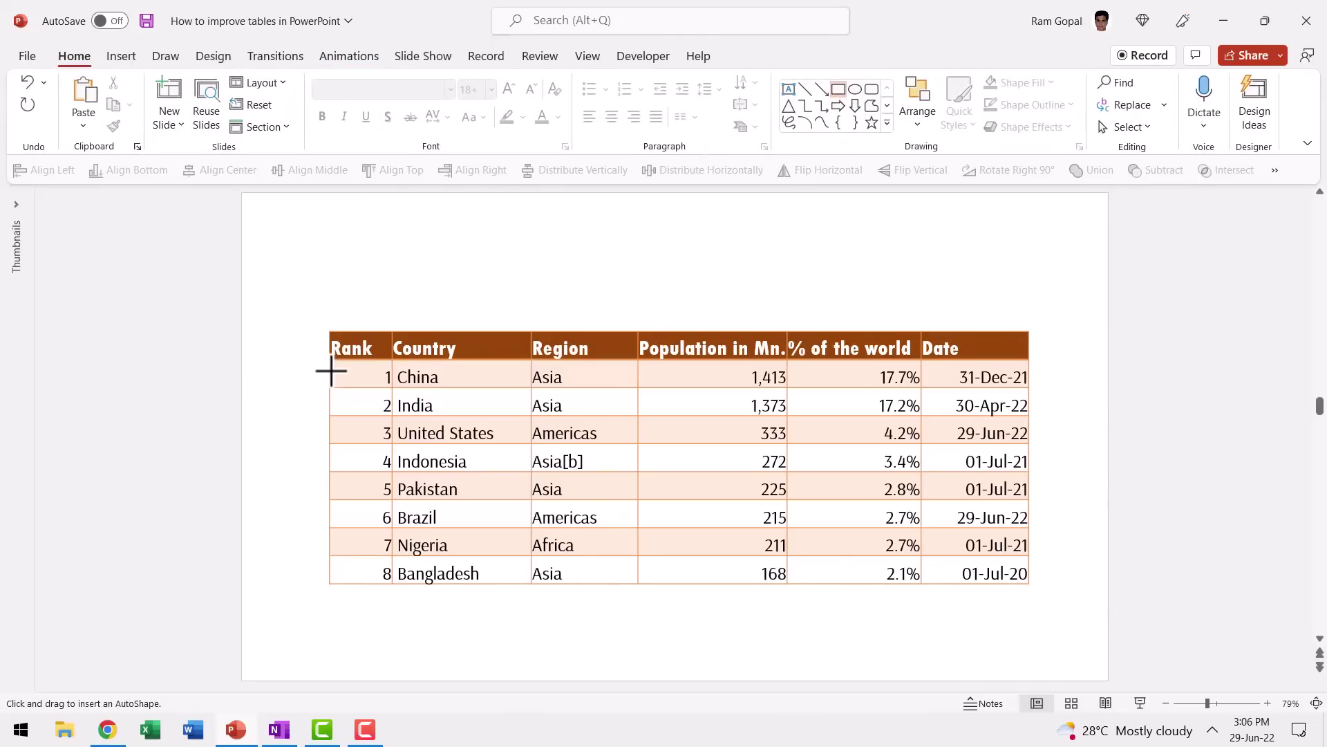
pyautogui.moveTo(330, 360)
pyautogui.mouseDown()
pyautogui.moveTo(444, 397)
pyautogui.moveTo(1029, 388)
pyautogui.mouseUp()
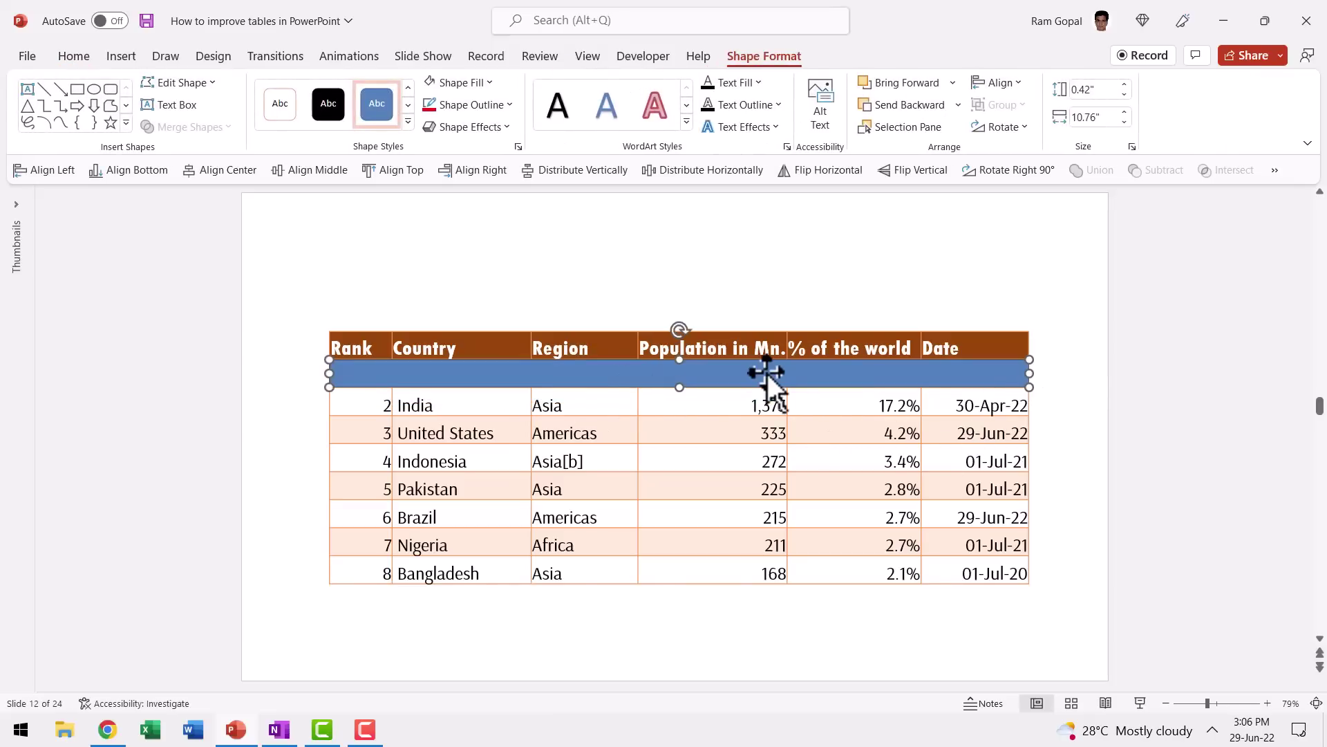
pyautogui.click(457, 77)
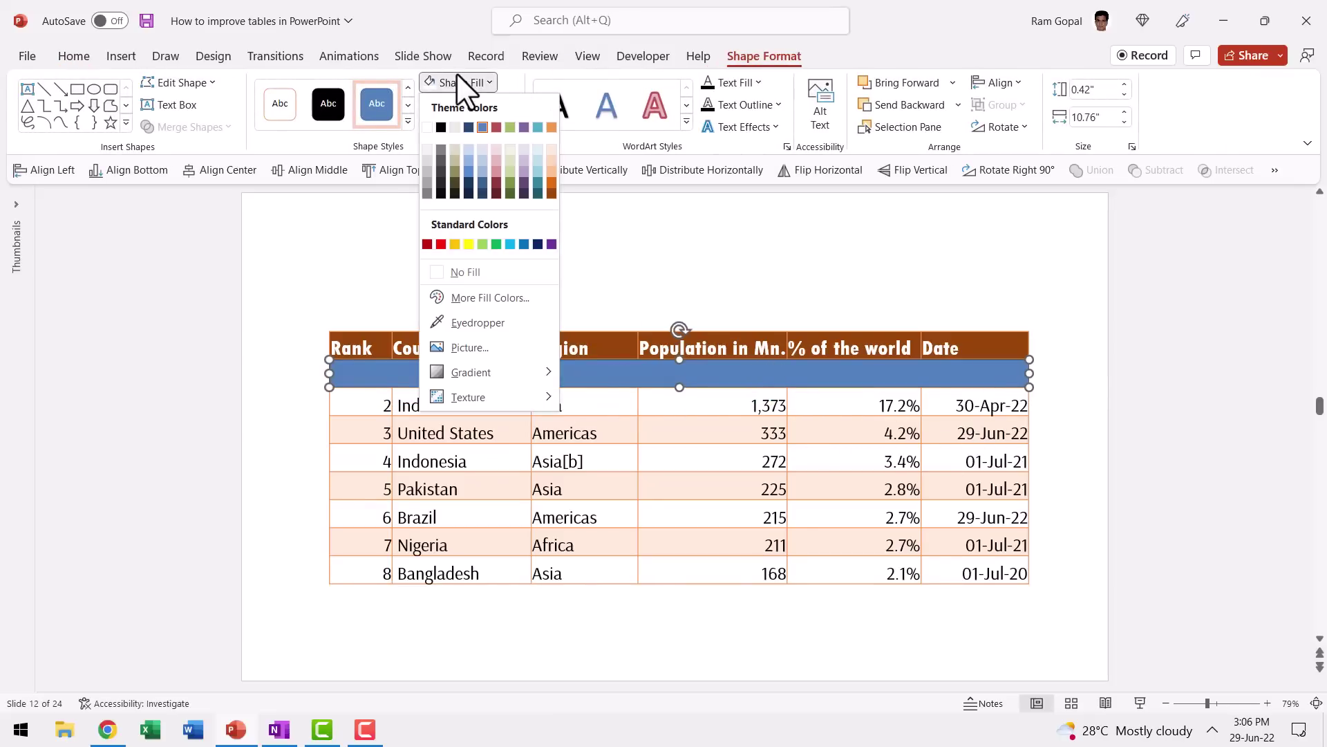
pyautogui.click(427, 127)
pyautogui.click(471, 105)
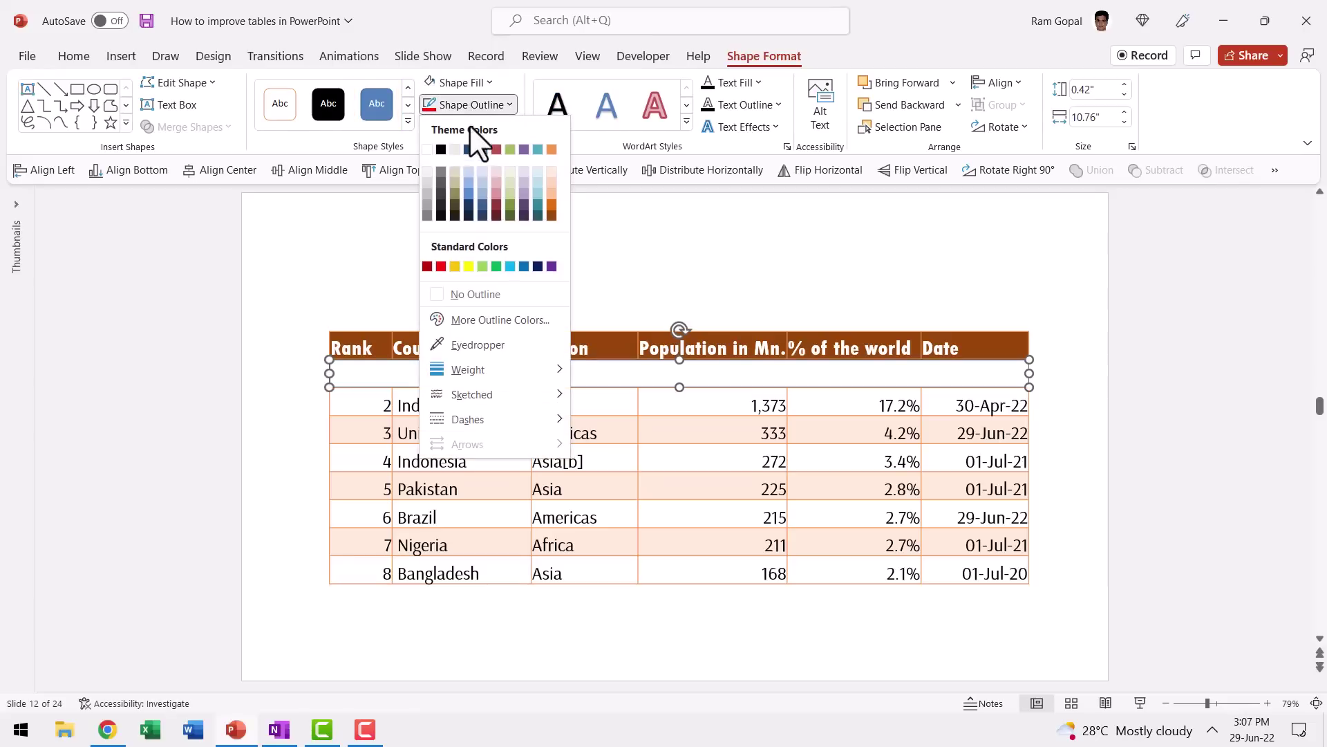
pyautogui.click(471, 293)
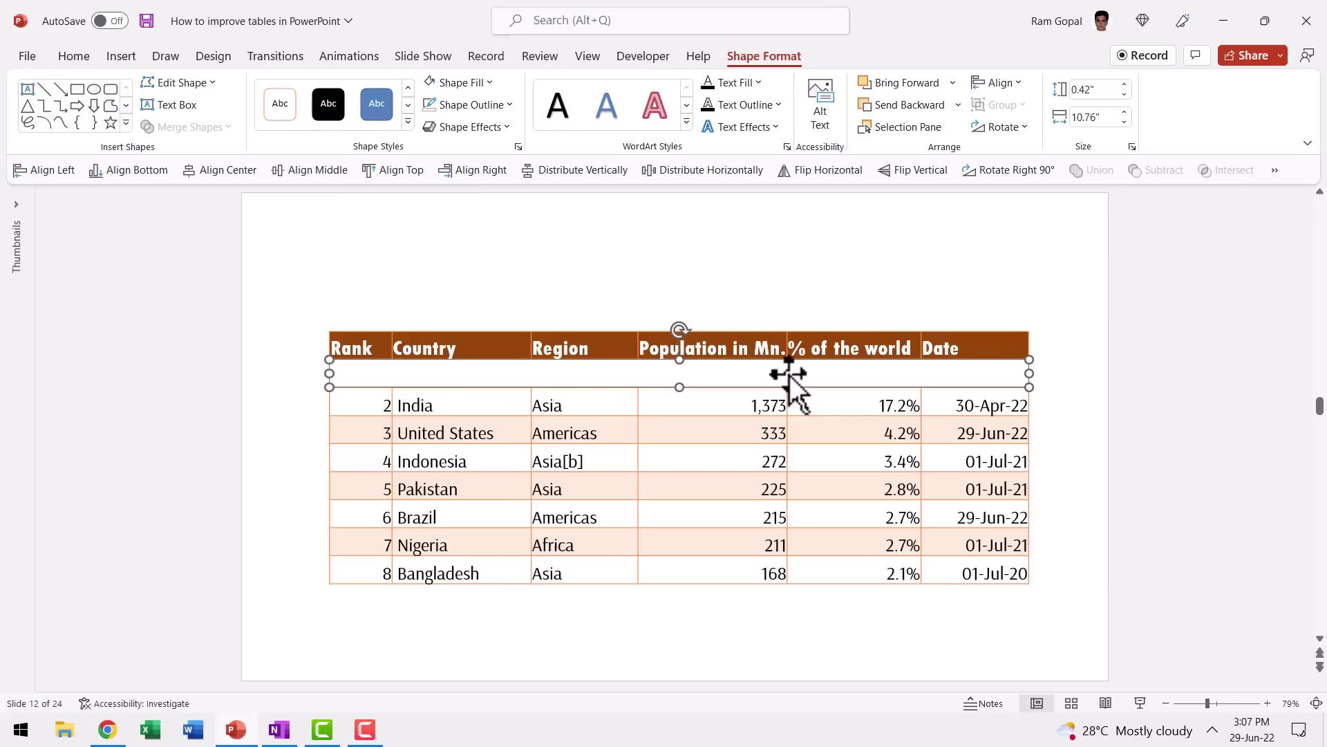
# - Give the white cover a Wipe exit animation from the left
pyautogui.scroll(12, 468, 124)
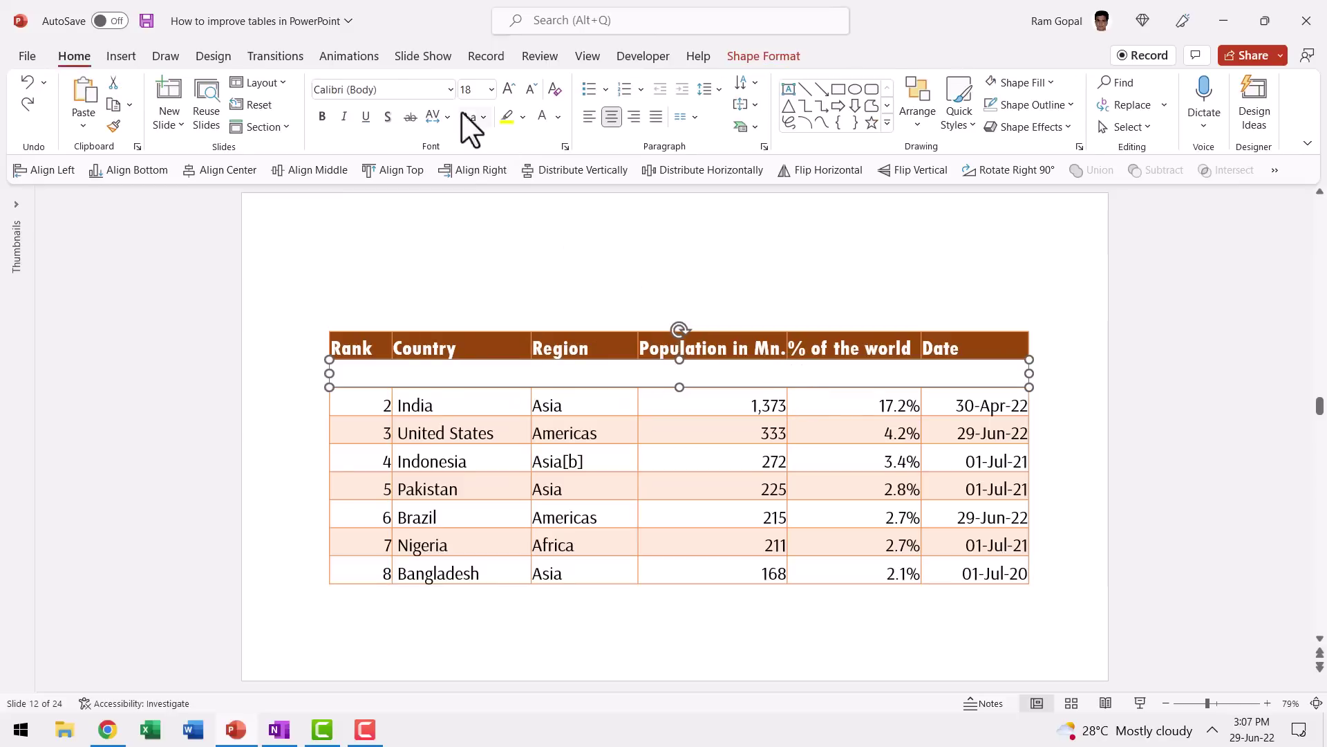
pyautogui.click(350, 55)
pyautogui.click(791, 121)
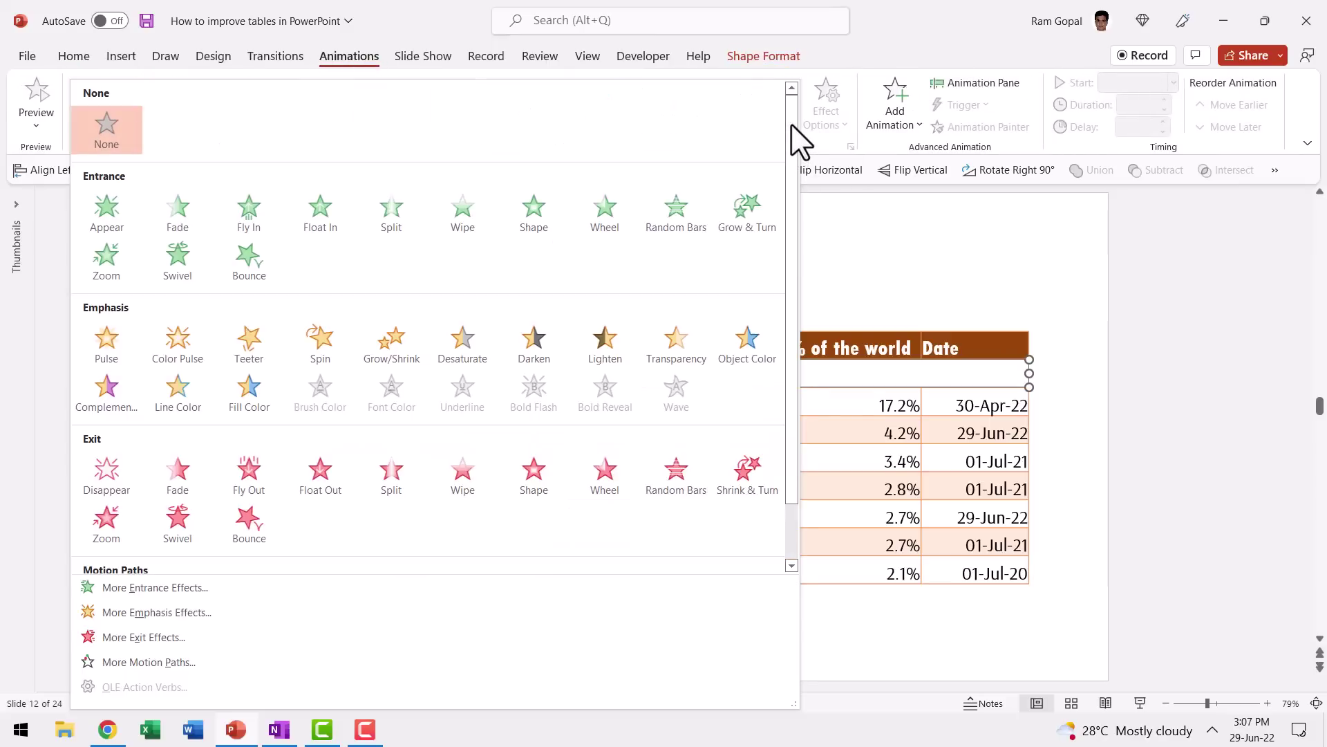
pyautogui.click(462, 471)
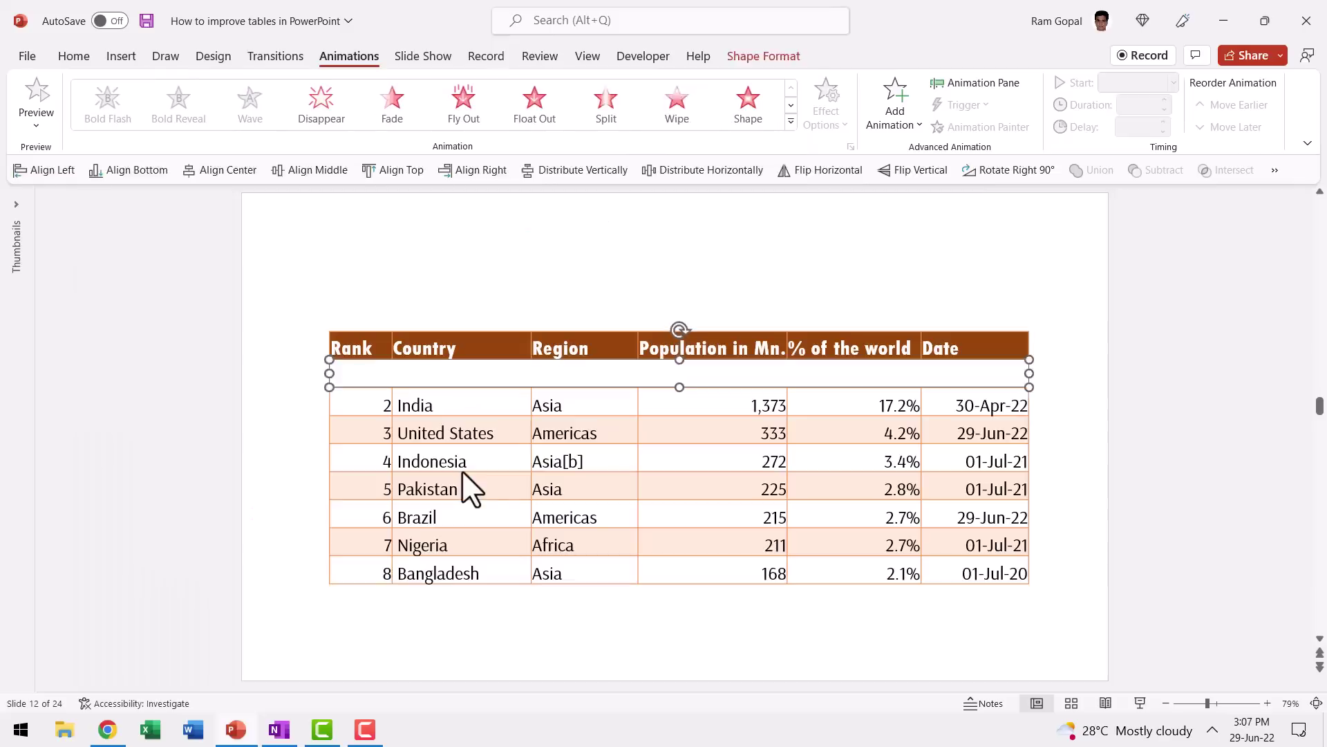
pyautogui.click(828, 96)
pyautogui.click(875, 229)
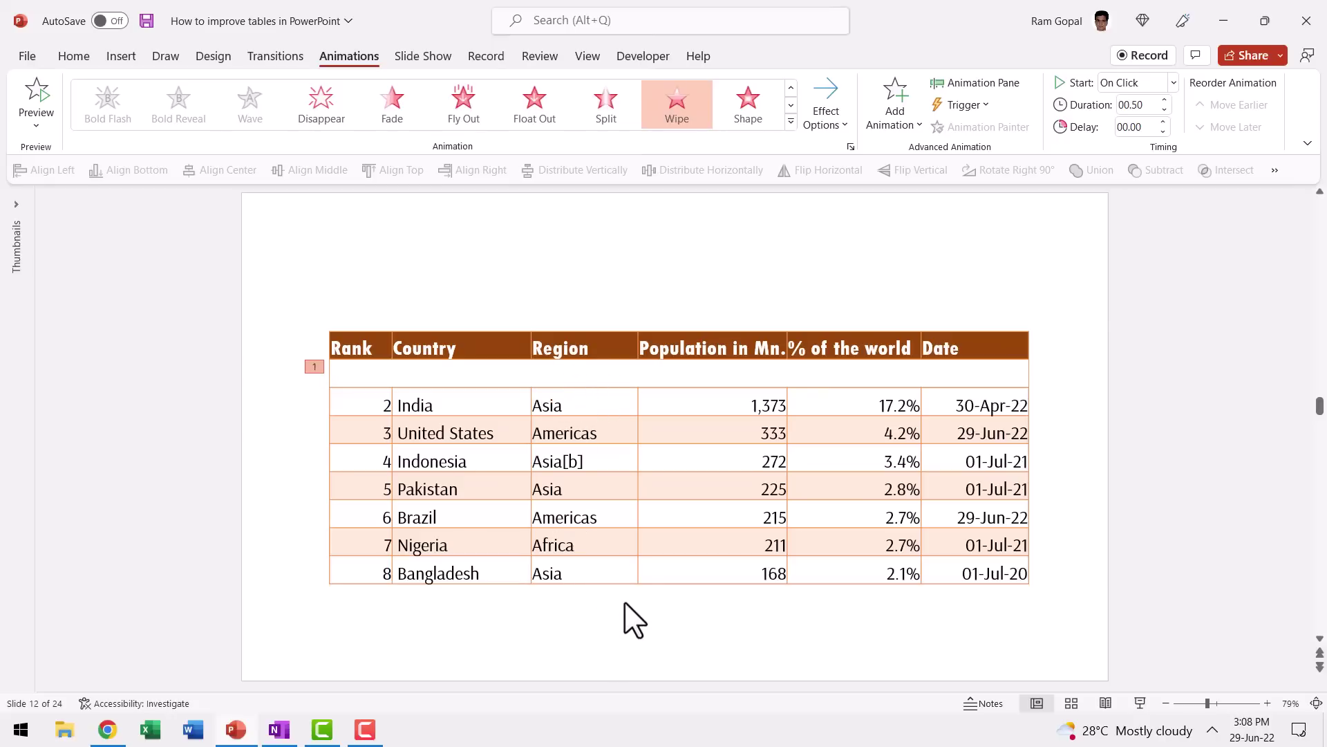
# - Copy the white cover down onto the India row, then repeat the copy to hide rows 3–8
pyautogui.click(629, 379)
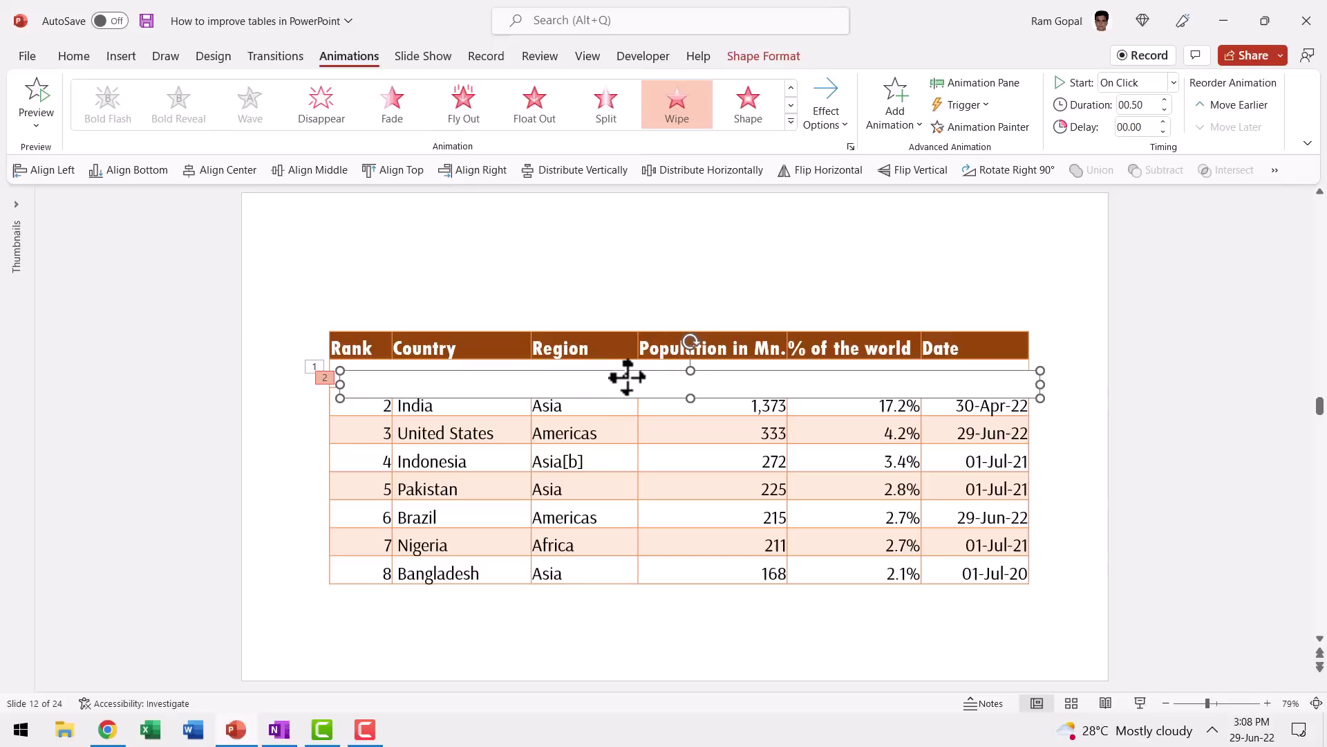
pyautogui.moveTo(614, 379); pyautogui.dragTo(601, 398)
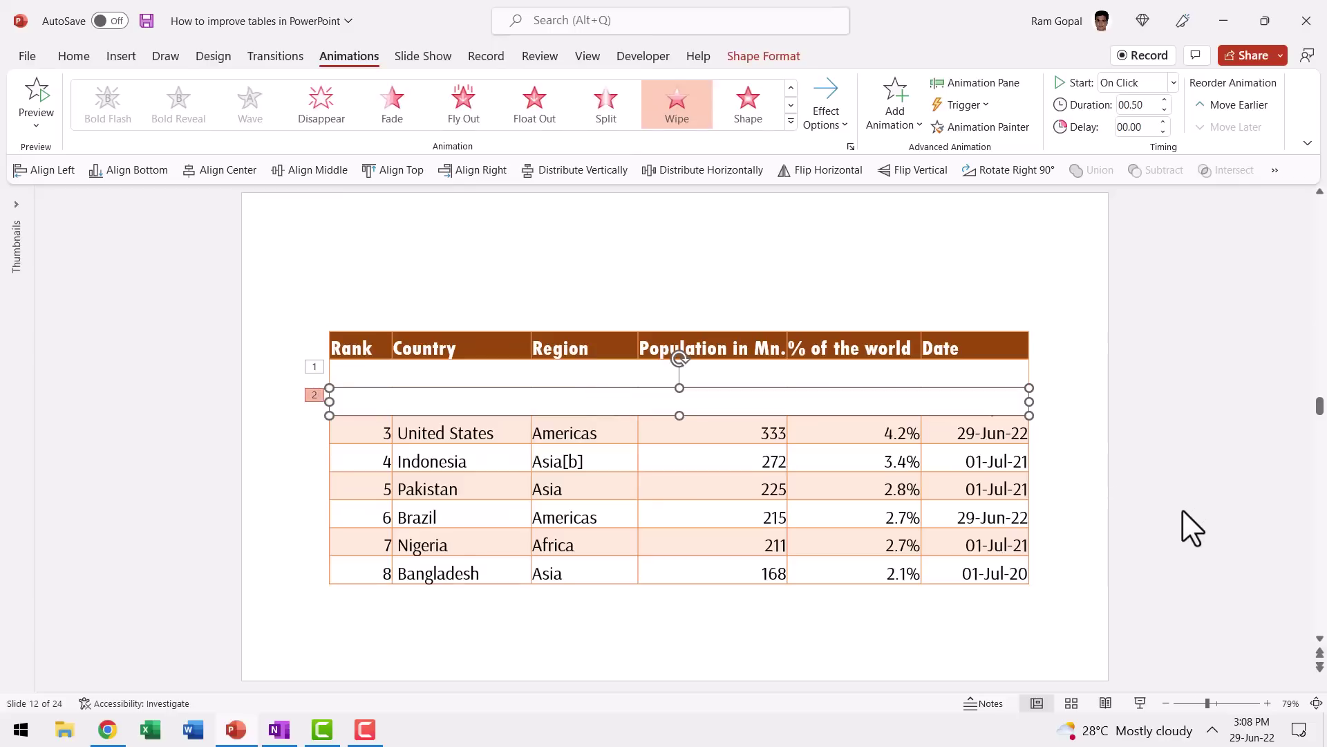
pyautogui.hotkey('ctrl', 'd')
pyautogui.hotkey('ctrl', 'd')
pyautogui.hotkey('ctrl', 'd')
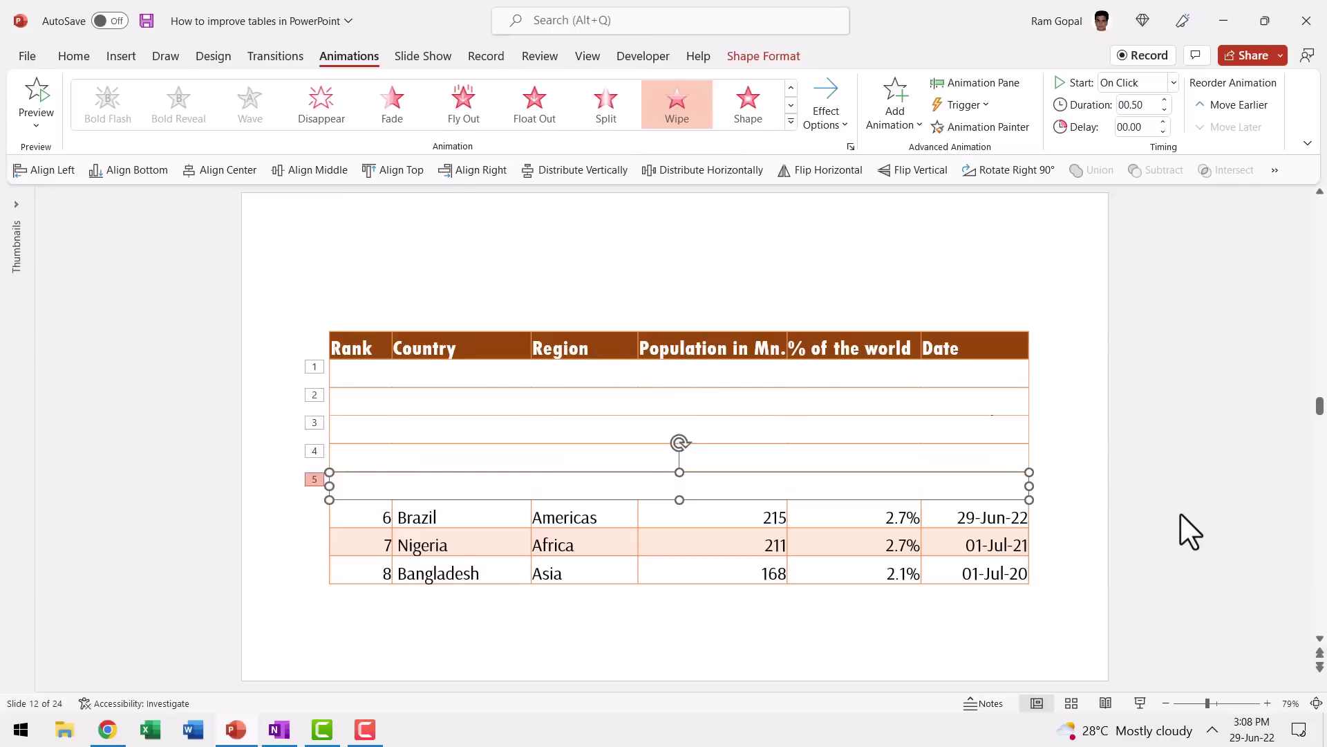
pyautogui.hotkey('ctrl', 'd')
pyautogui.hotkey('ctrl', 'd')
pyautogui.hotkey('ctrl', 'd')
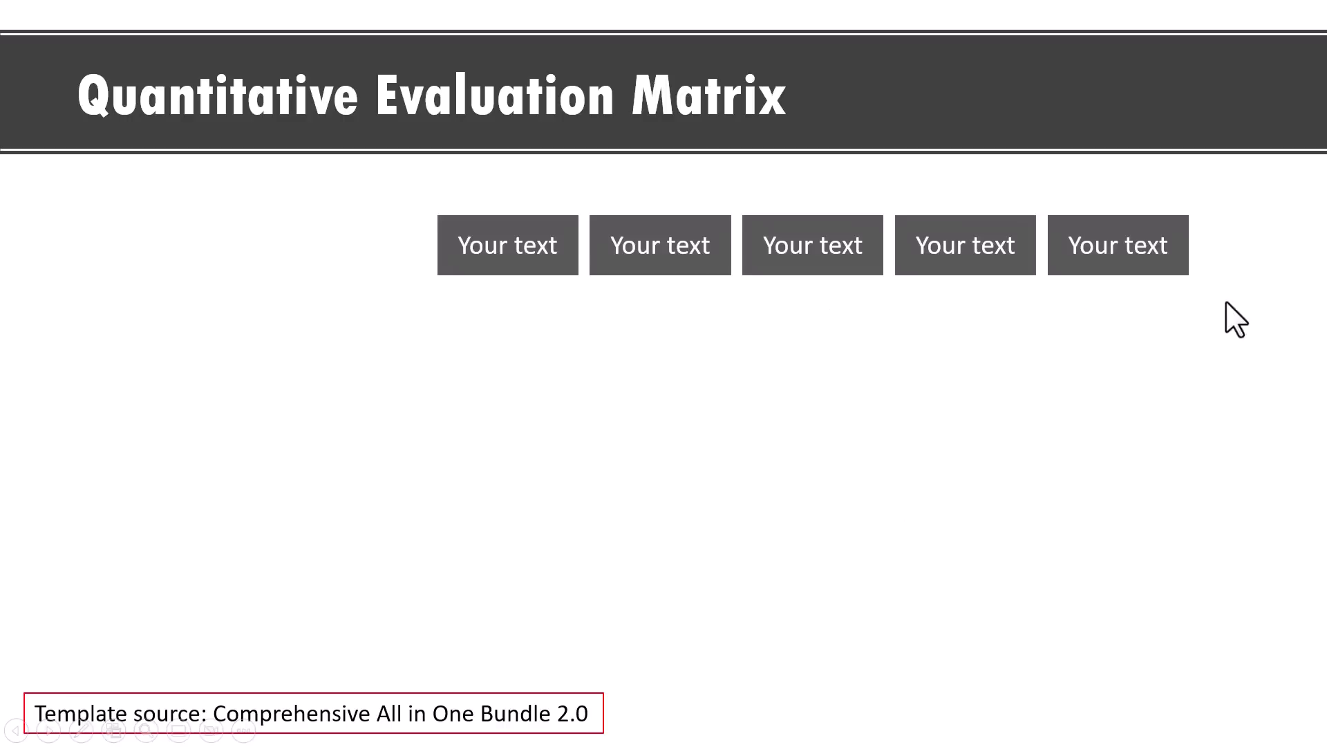
# - Advance the animations to reveal the five row label arrows and the grey matrix grid lines
pyautogui.click(1145, 430)
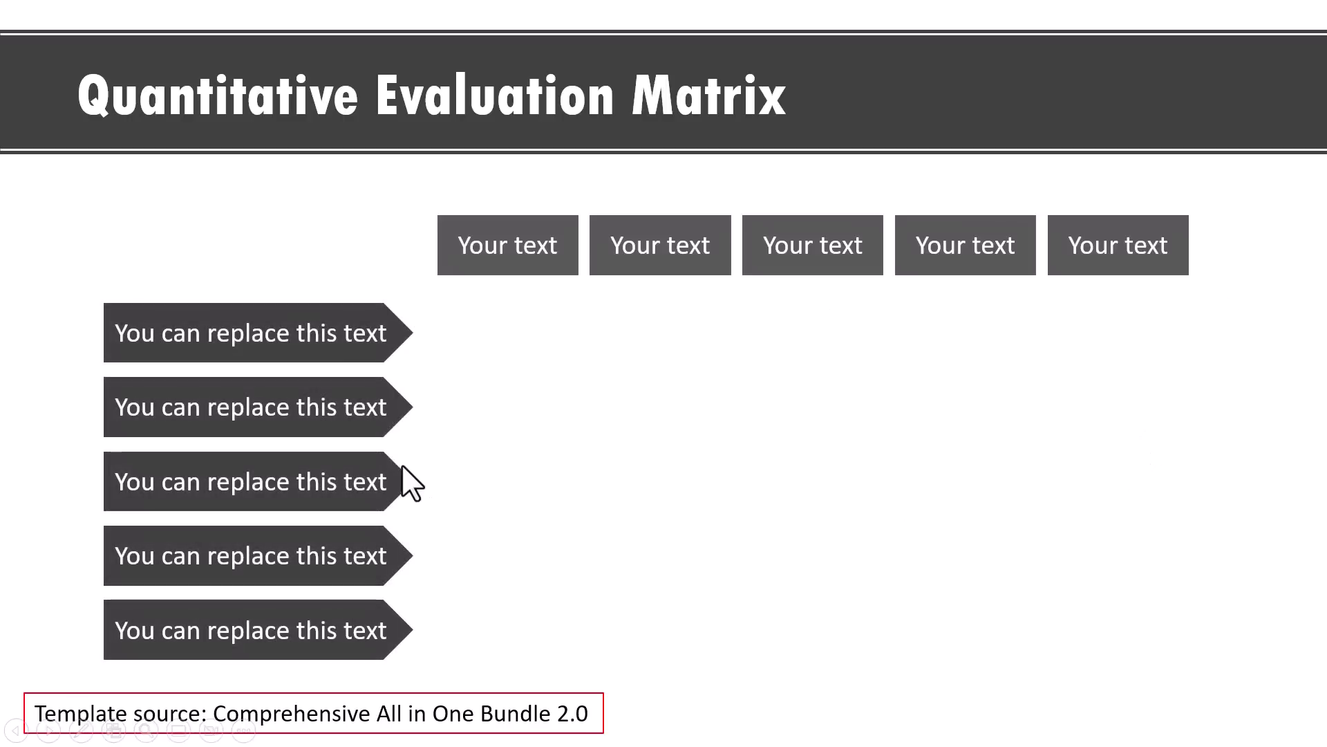
pyautogui.click(1272, 531)
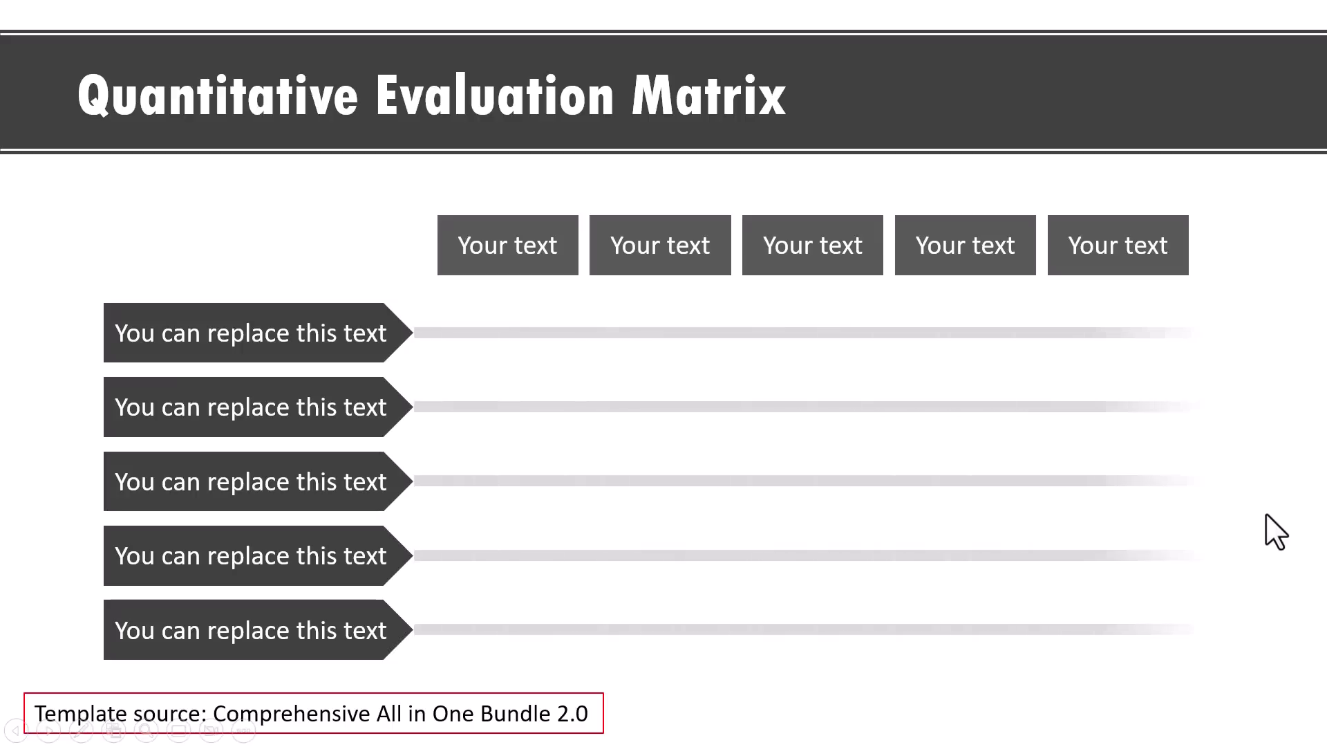